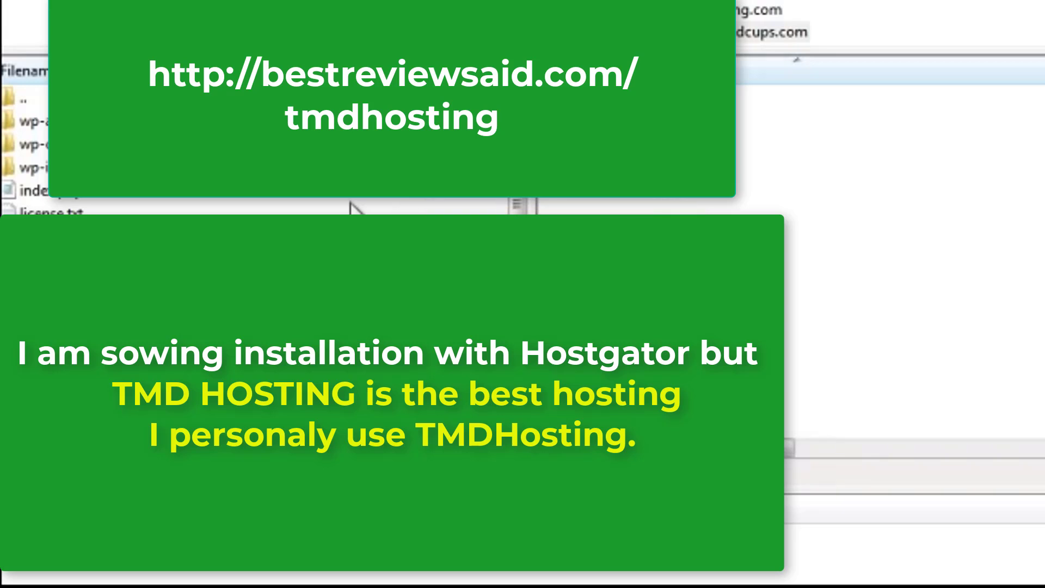
Select every WordPress file in FileZilla's local pane with Ctrl+A.
click(60, 121)
drag(518, 223, 518, 308)
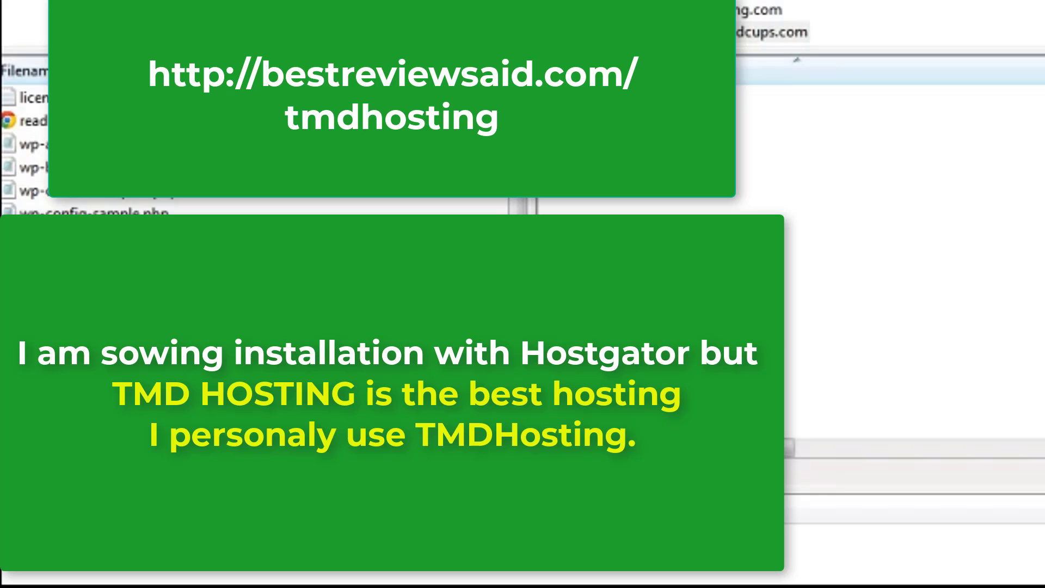
key(ctrl+a)
drag(519, 267, 520, 184)
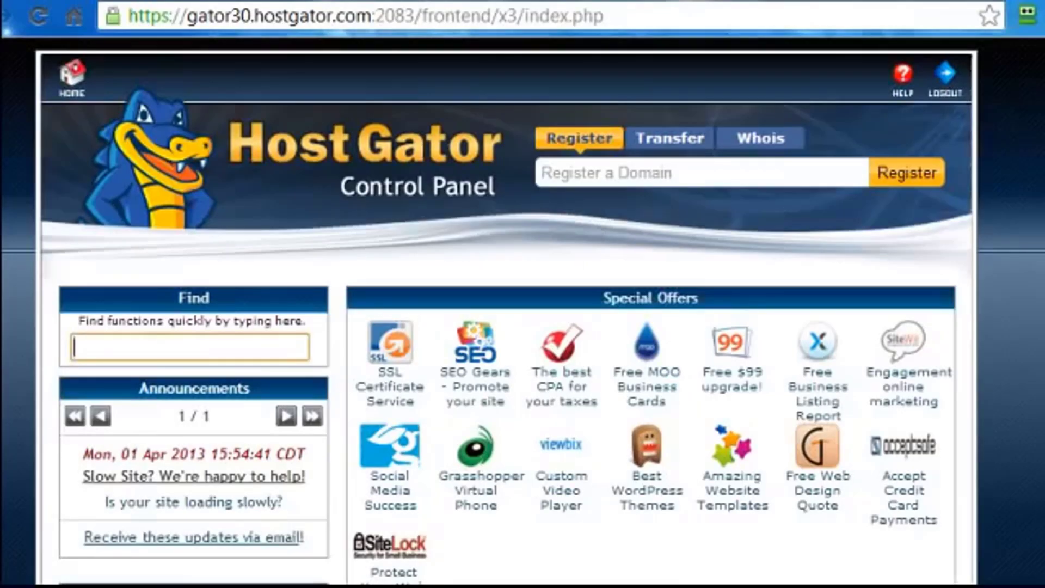
Create the MySQL database mugsdb, saved as ommbiz_mugsdb, then go back.
scroll(506, 305, down, 15)
scroll(507, 305, down, 12)
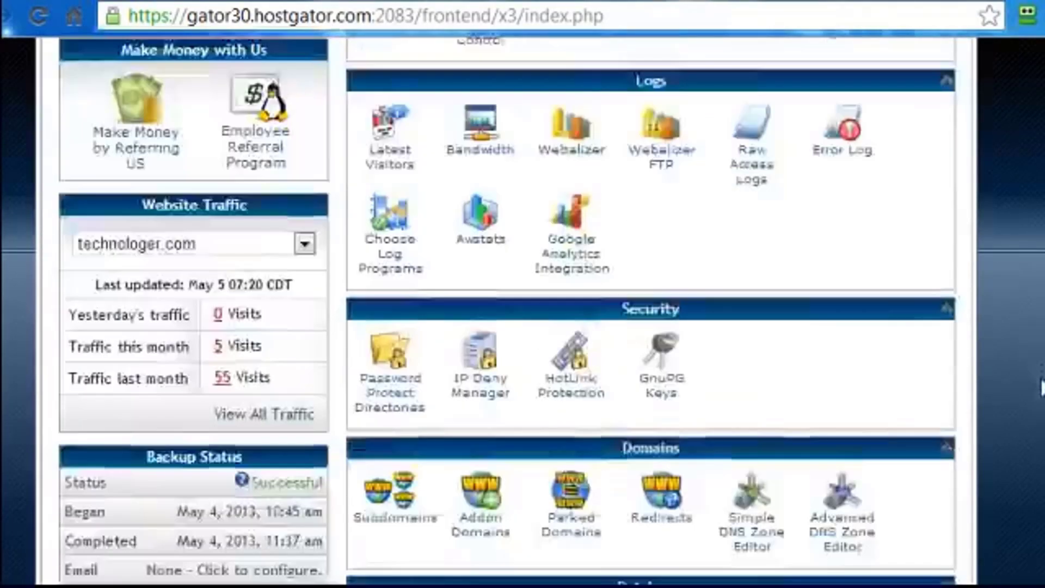
scroll(507, 305, down, 2)
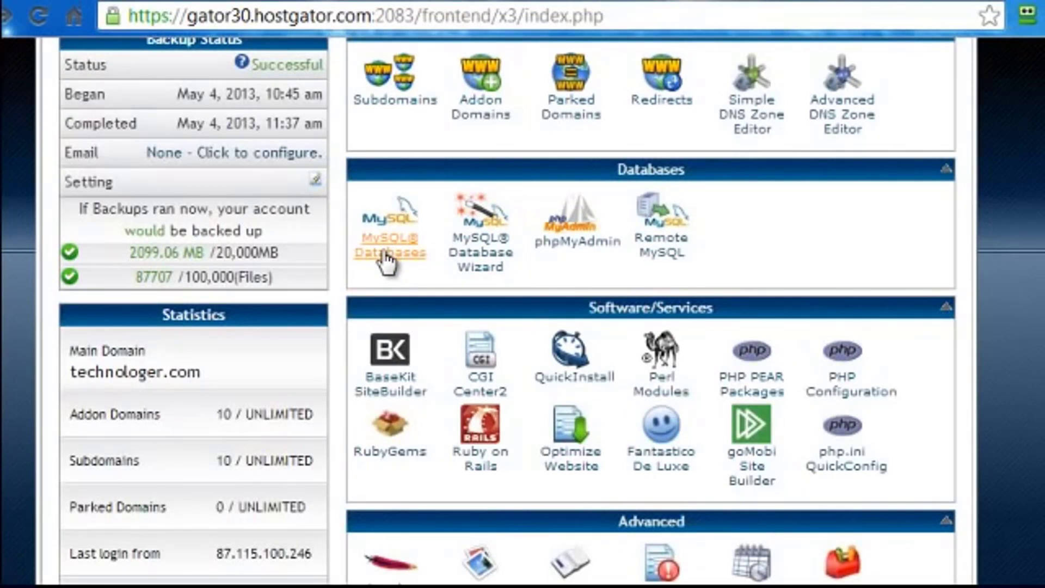
click(384, 253)
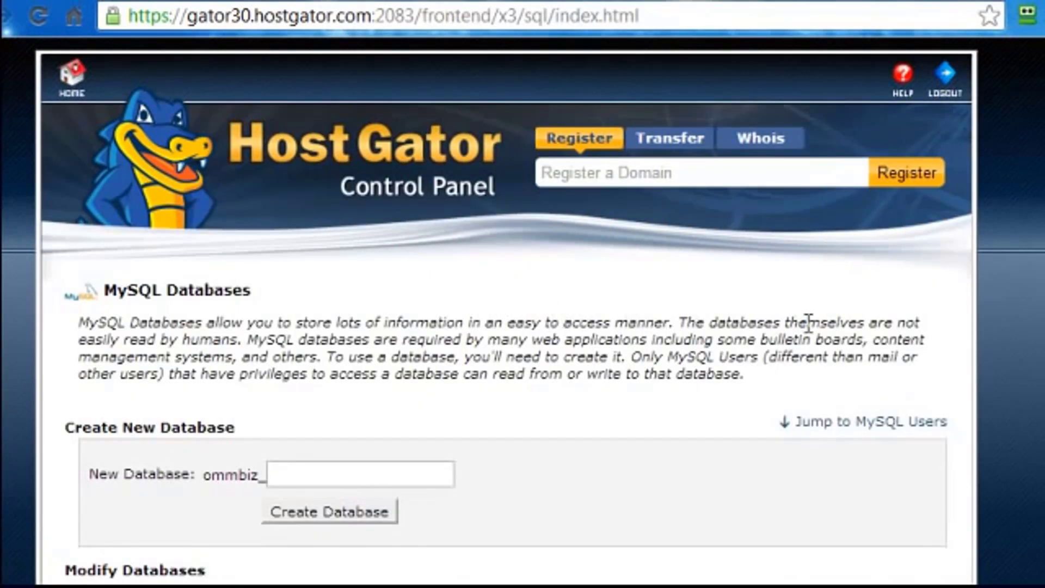
click(327, 476)
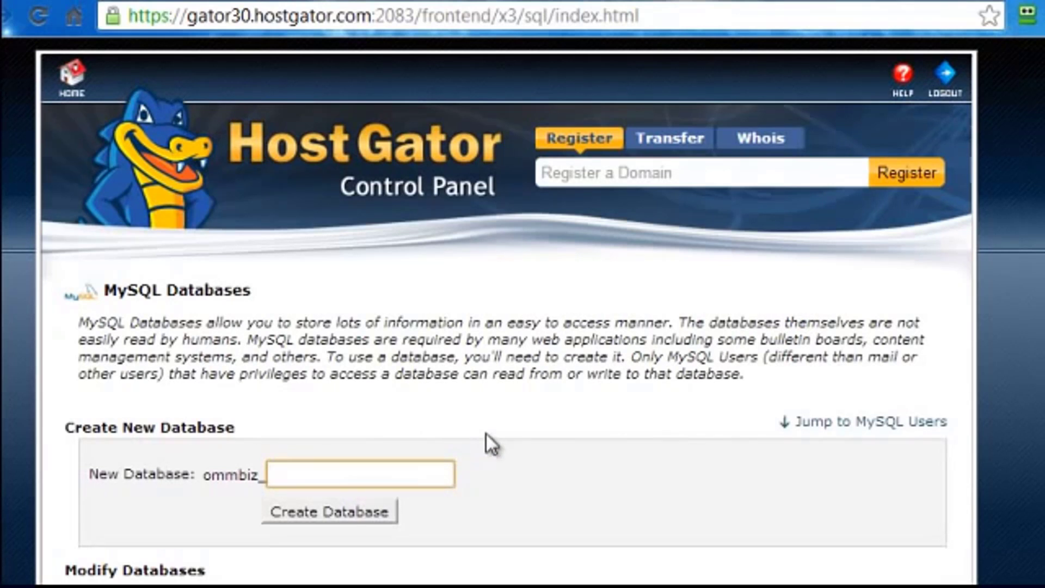
text(mugs)
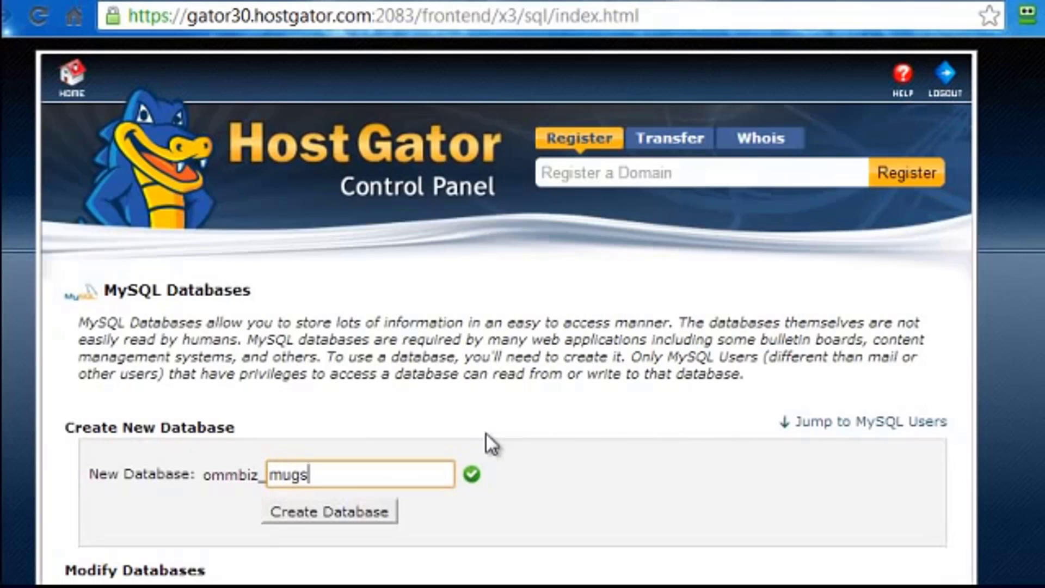
text(db)
drag(225, 477, 266, 476)
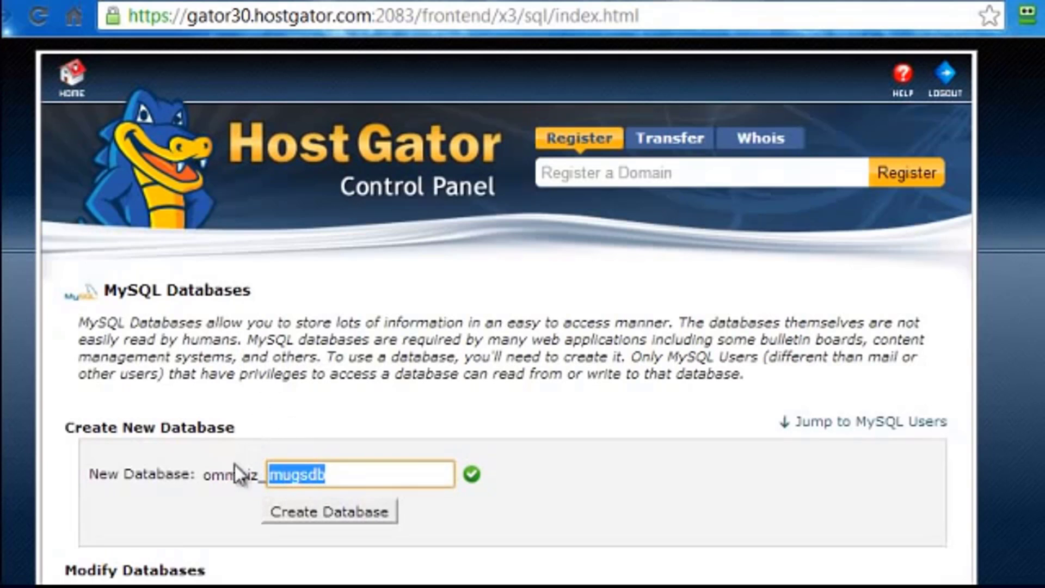
drag(201, 476, 259, 476)
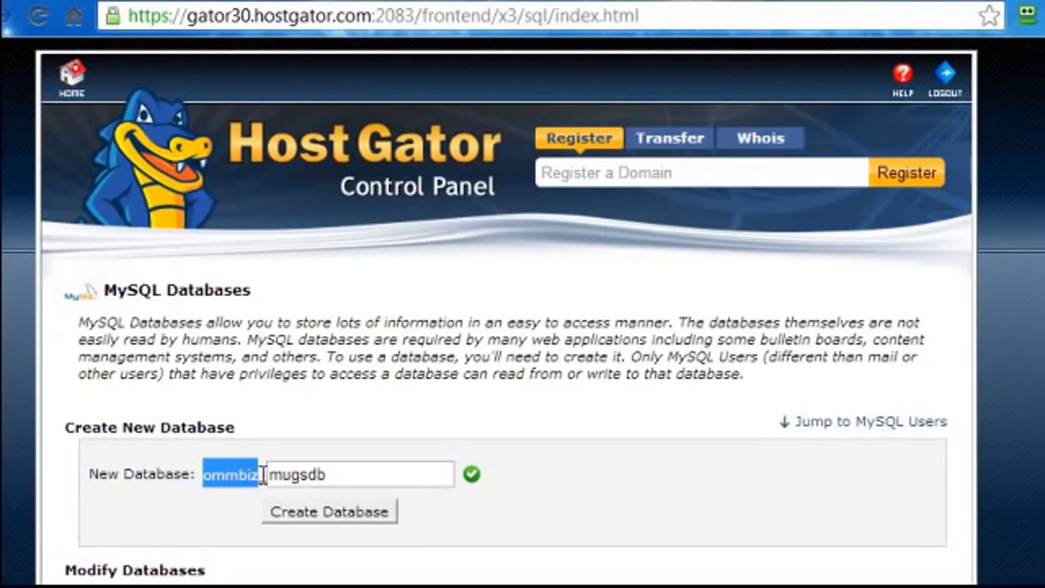
click(248, 434)
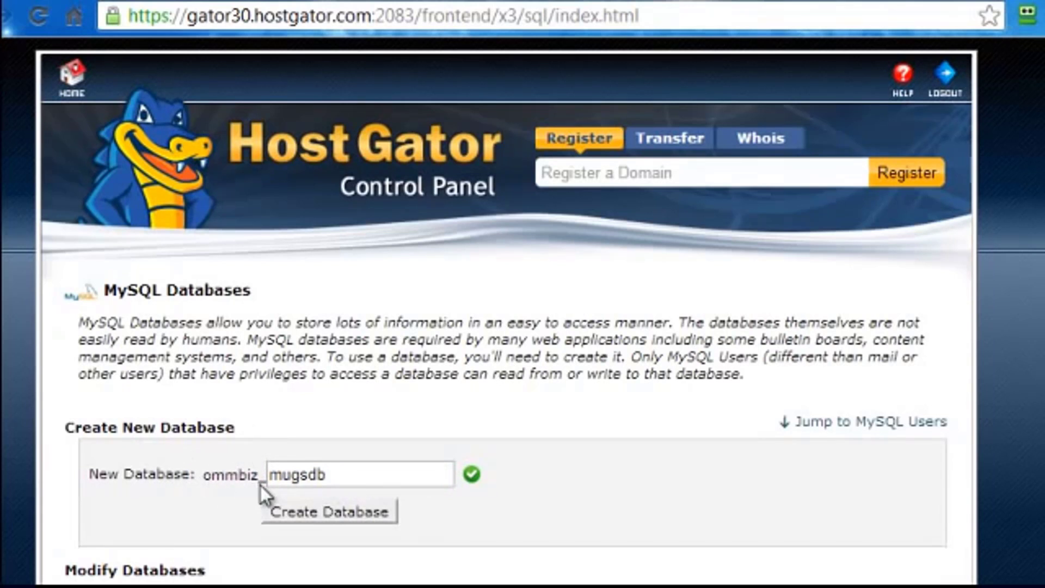
drag(332, 475, 272, 470)
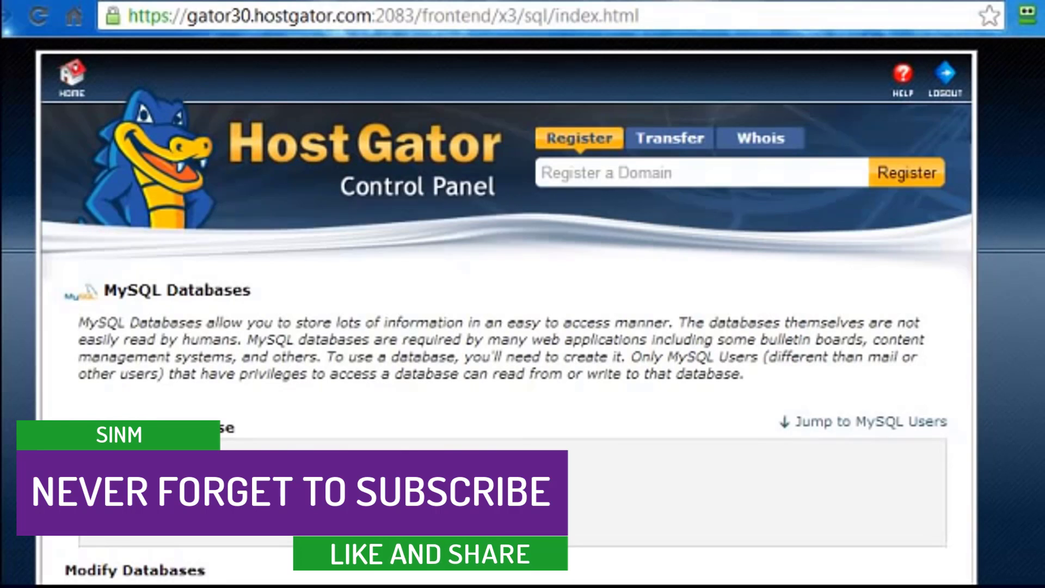
key(Return)
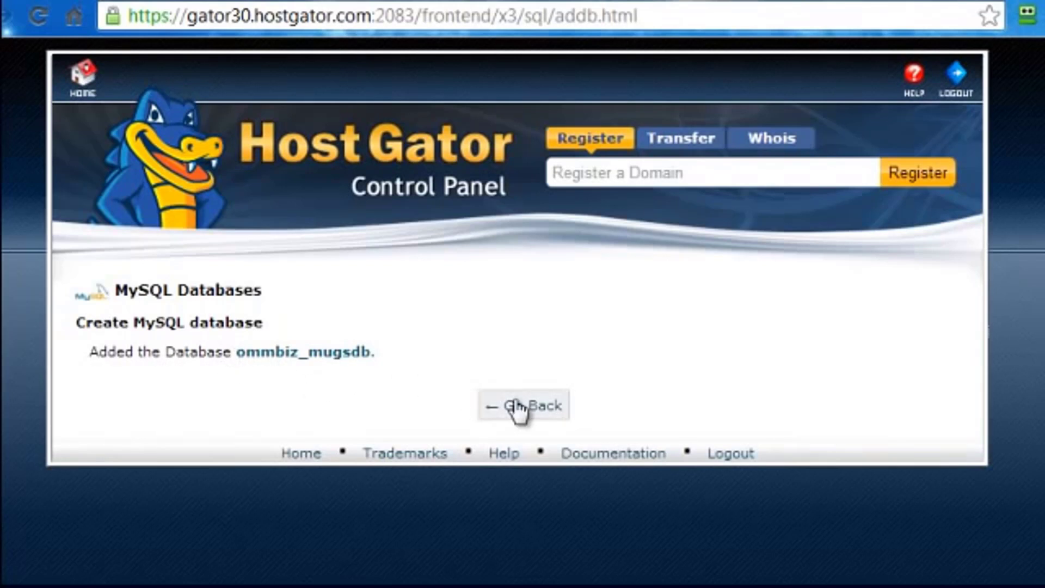
click(519, 412)
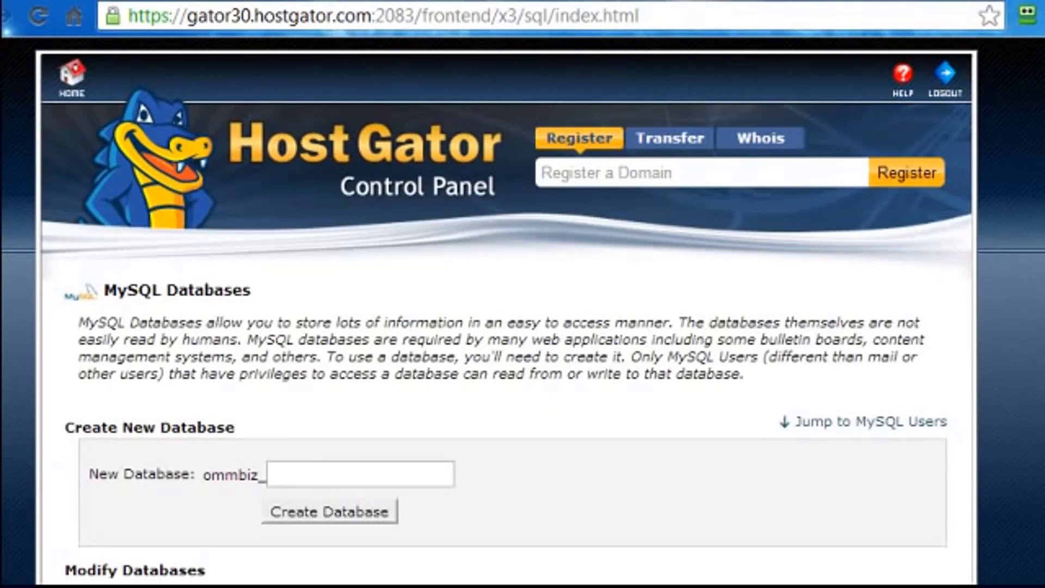
Create MySQL user mugsuser with a confirmed password, declining RoboForm's offer to save it.
scroll(507, 311, down, 6)
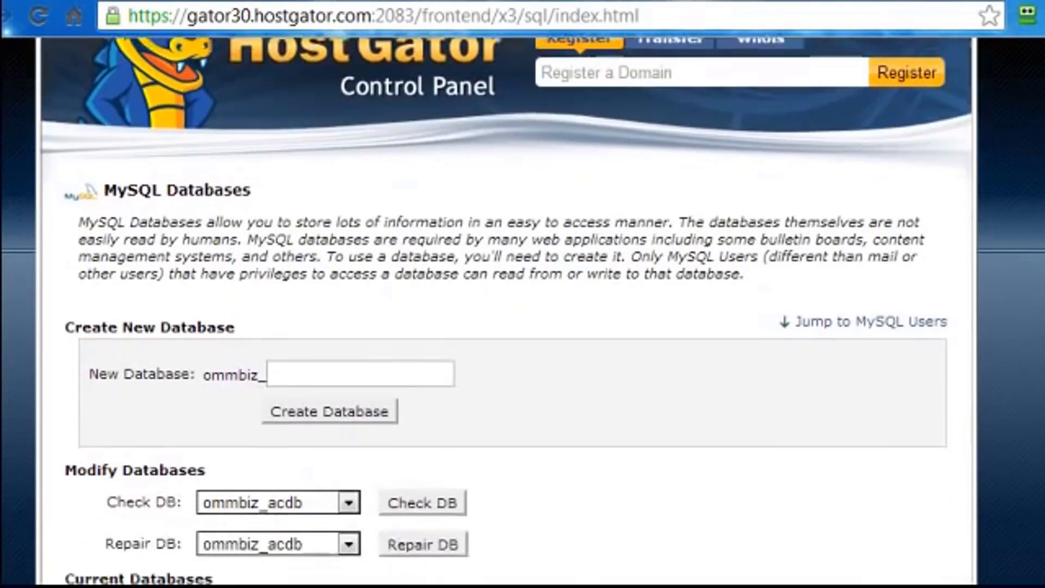
scroll(507, 311, down, 10)
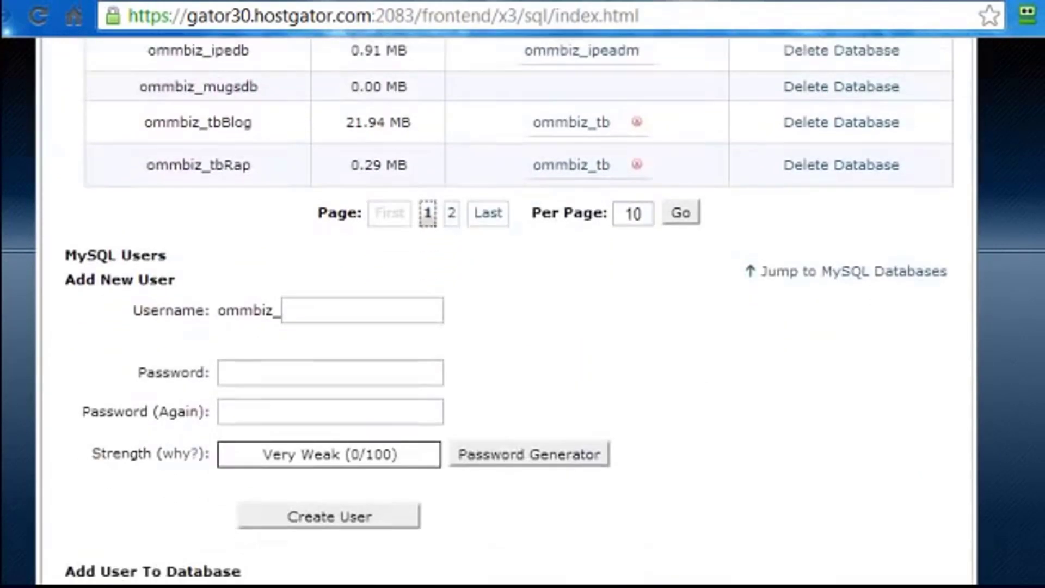
click(311, 290)
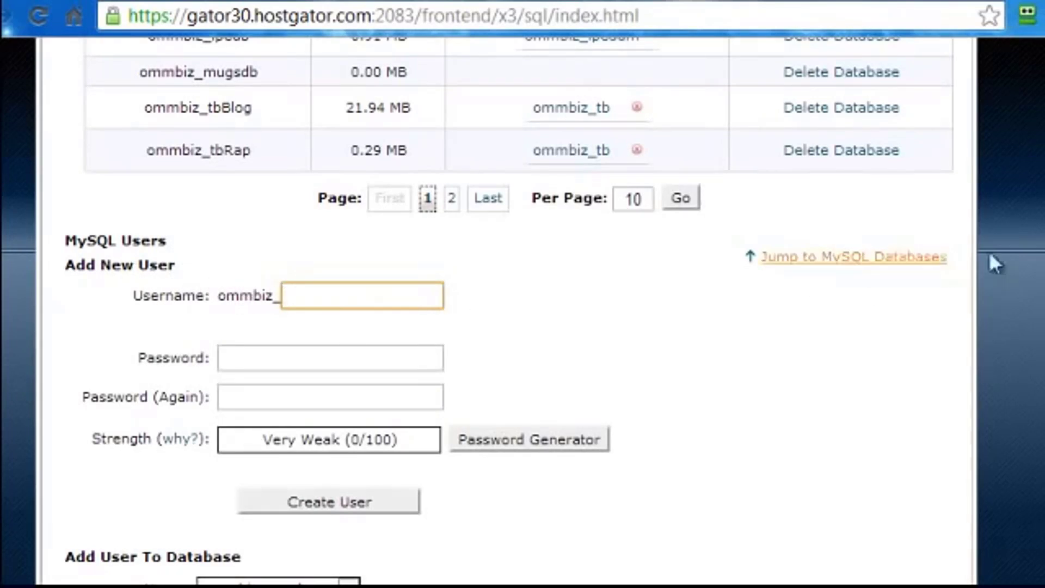
scroll(509, 310, down, 2)
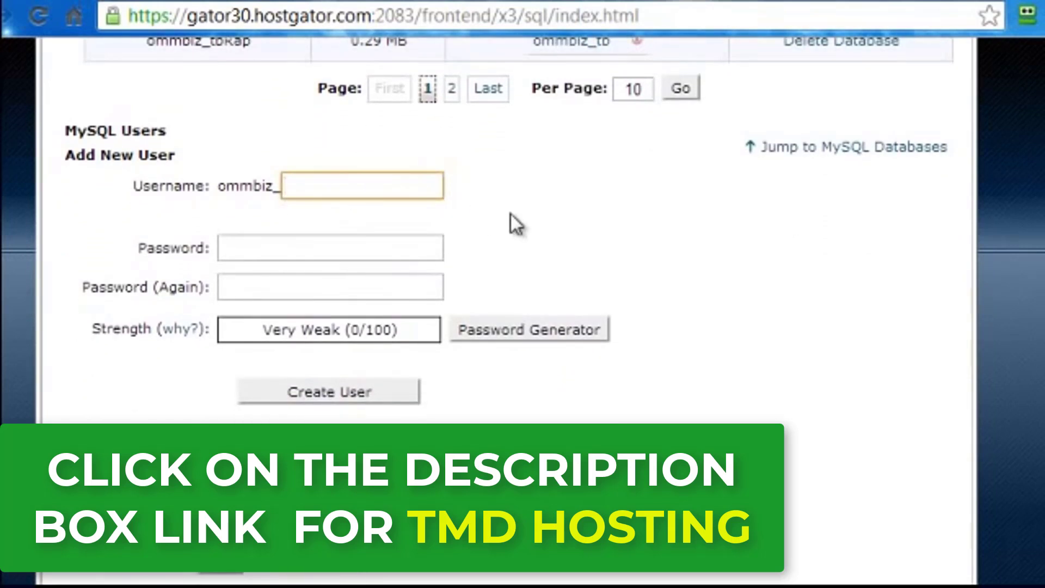
text(mugsuser)
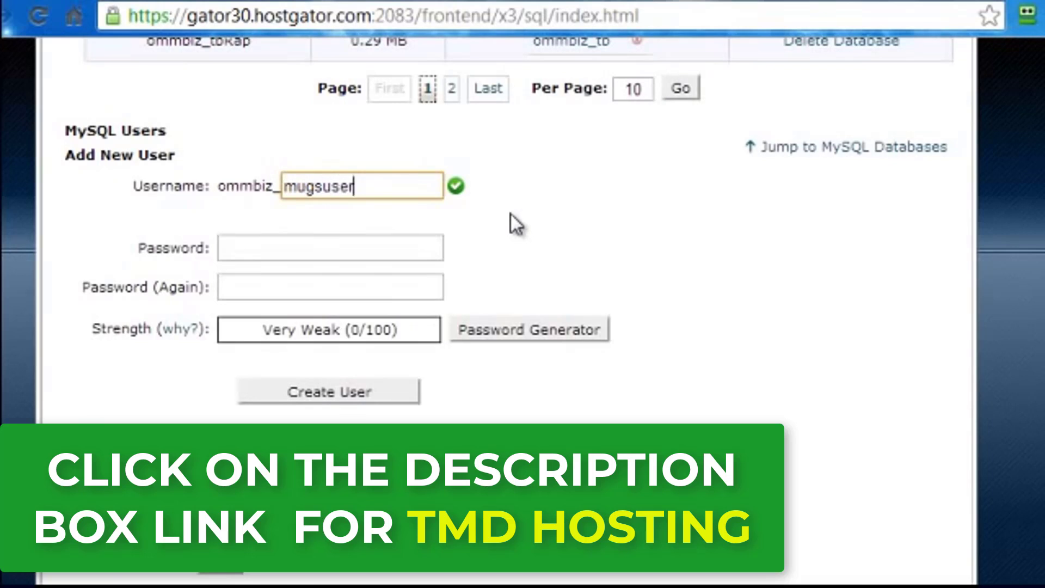
click(319, 252)
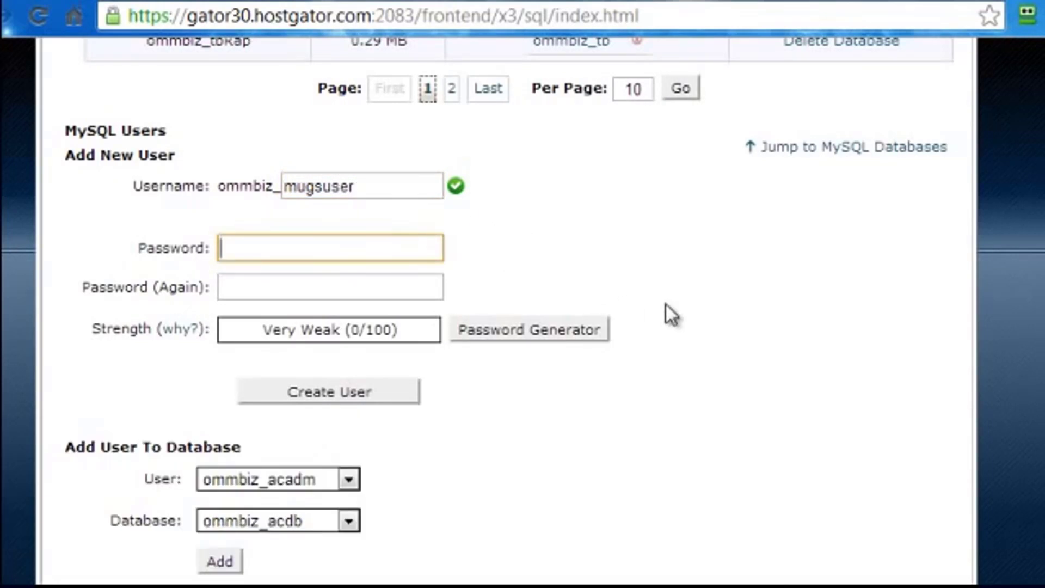
text(••••••••••)
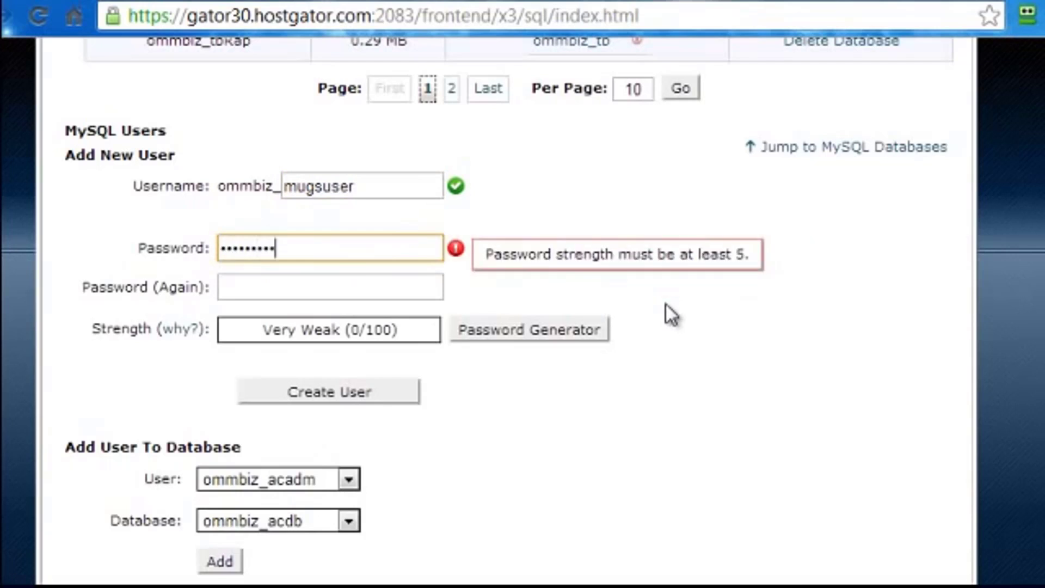
text(•)
key(Tab)
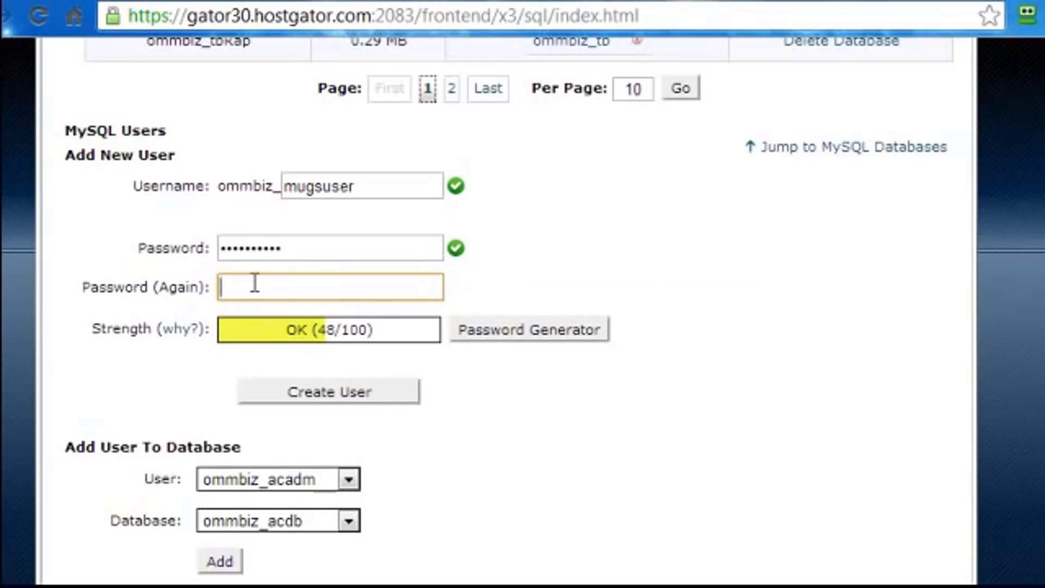
text(••••••••)
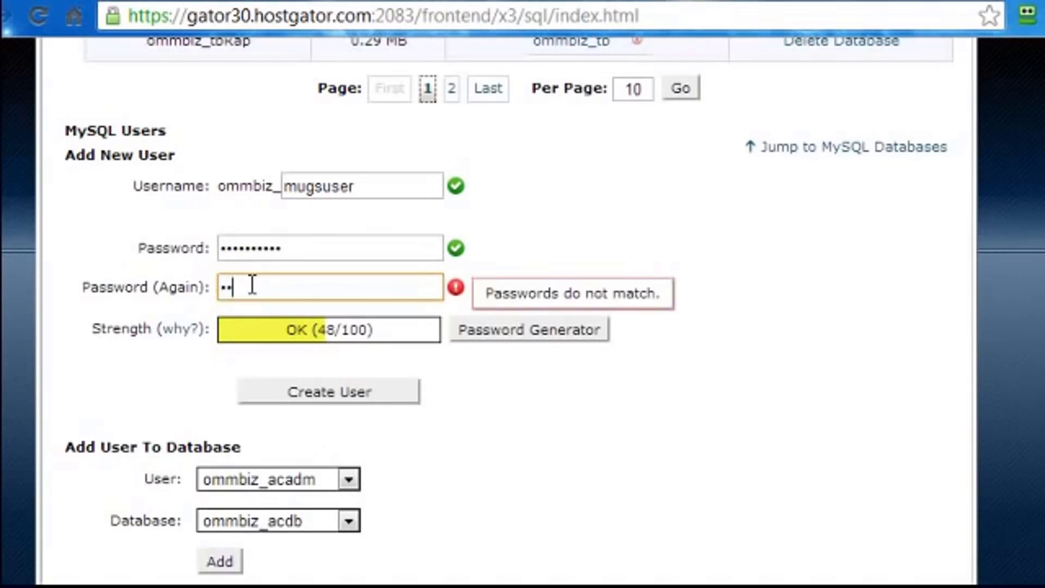
text(•)
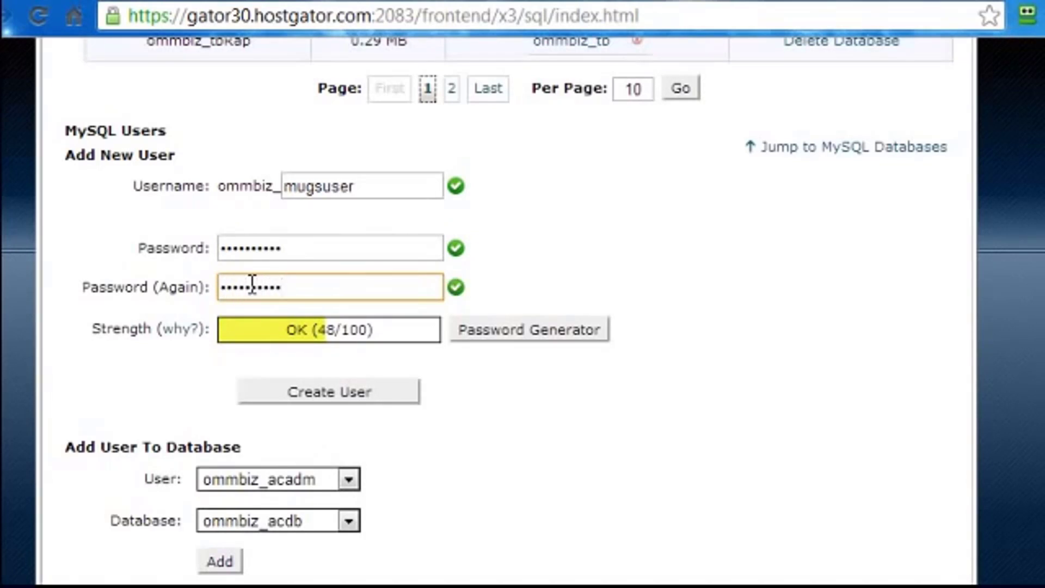
scroll(648, 342, down, 2)
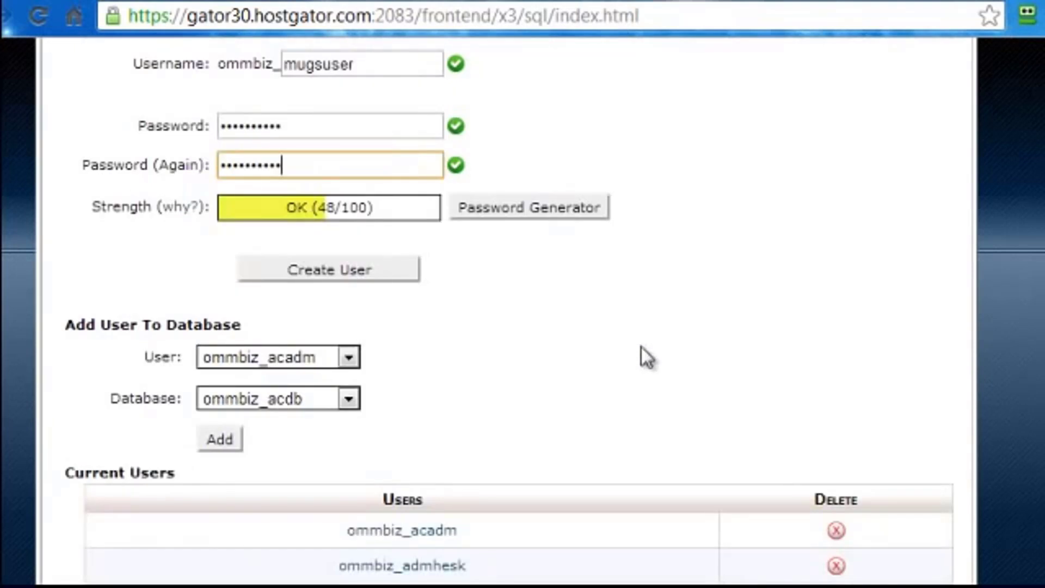
click(349, 273)
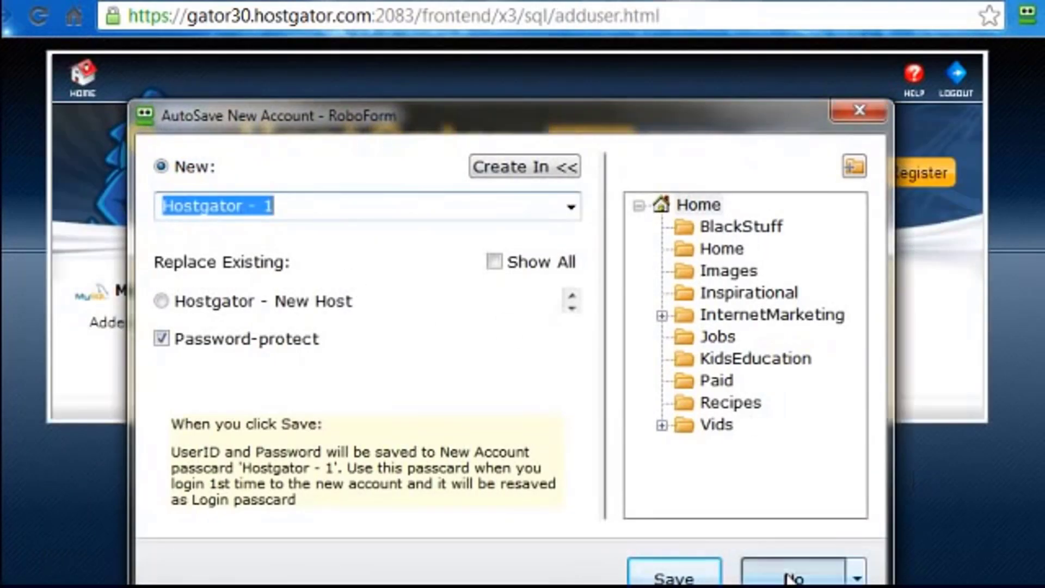
click(787, 573)
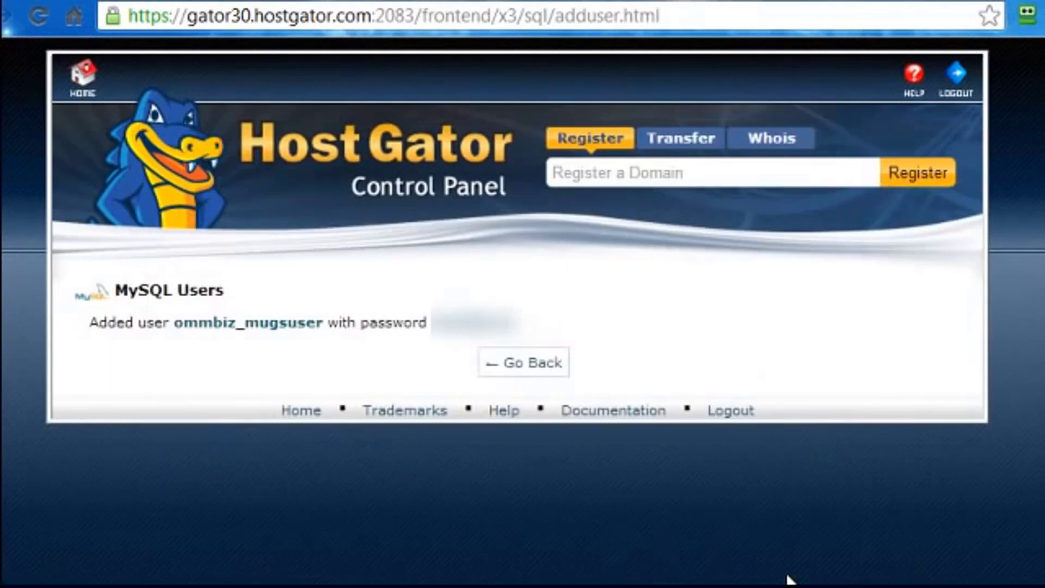
Add the mugs user to the mugs database under Add User To Database.
click(529, 373)
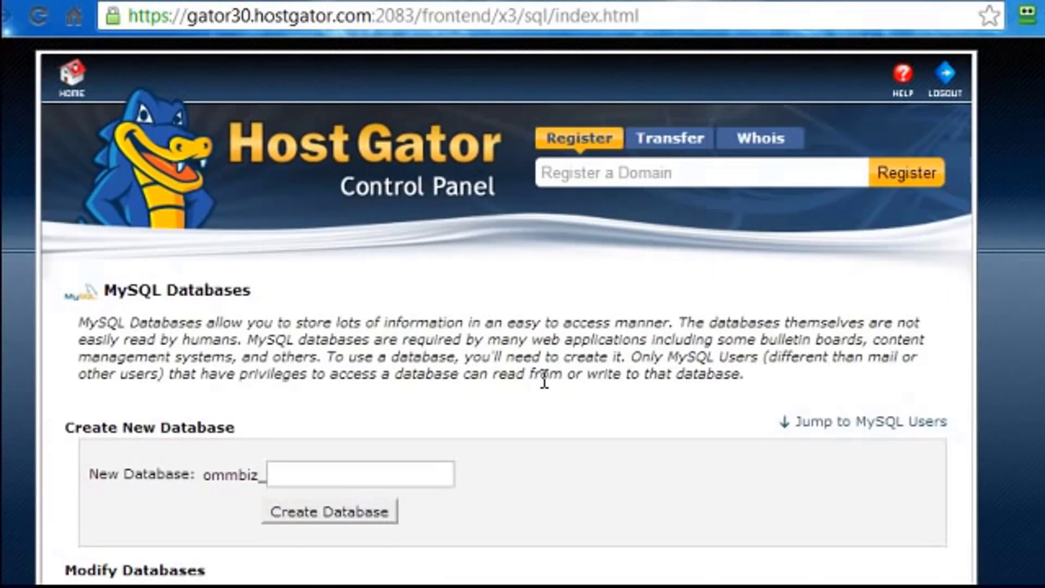
scroll(544, 380, down, 15)
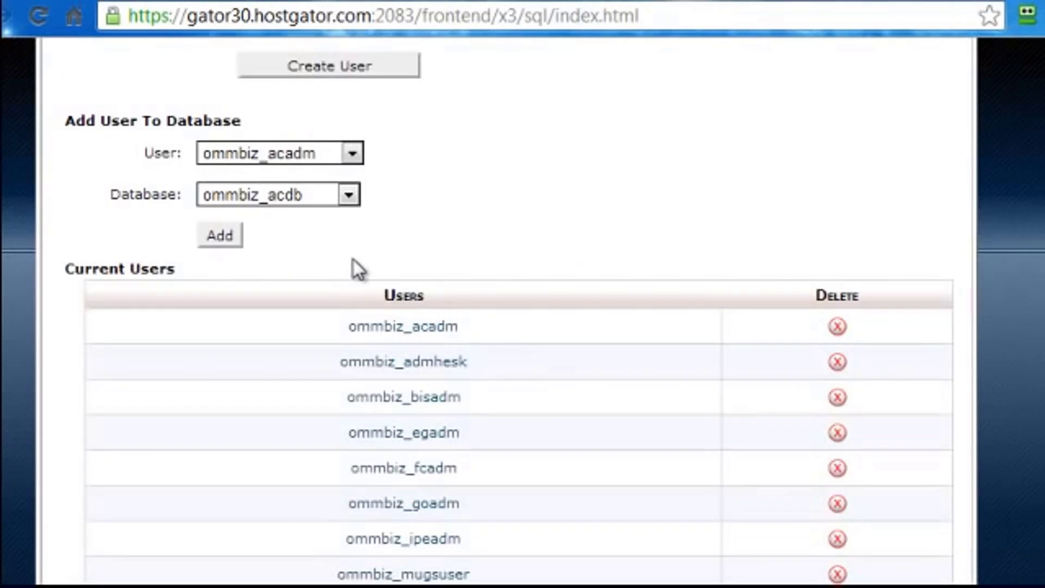
click(357, 155)
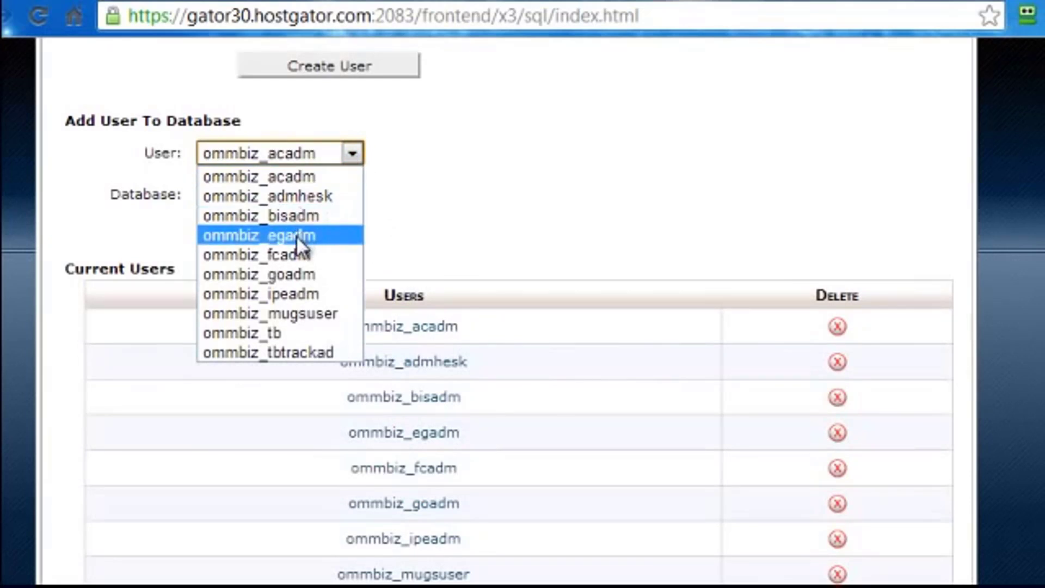
click(295, 313)
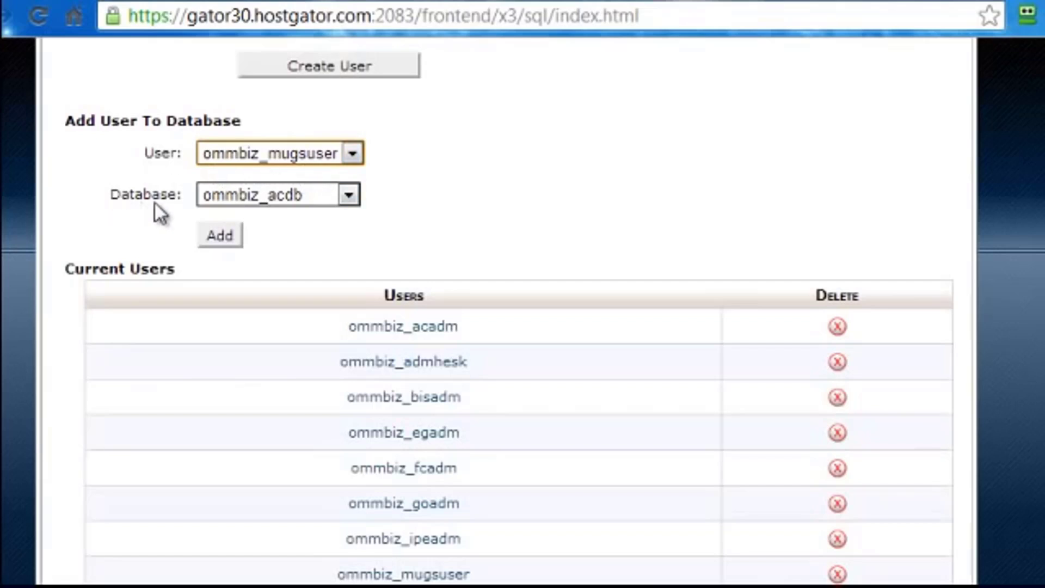
click(347, 195)
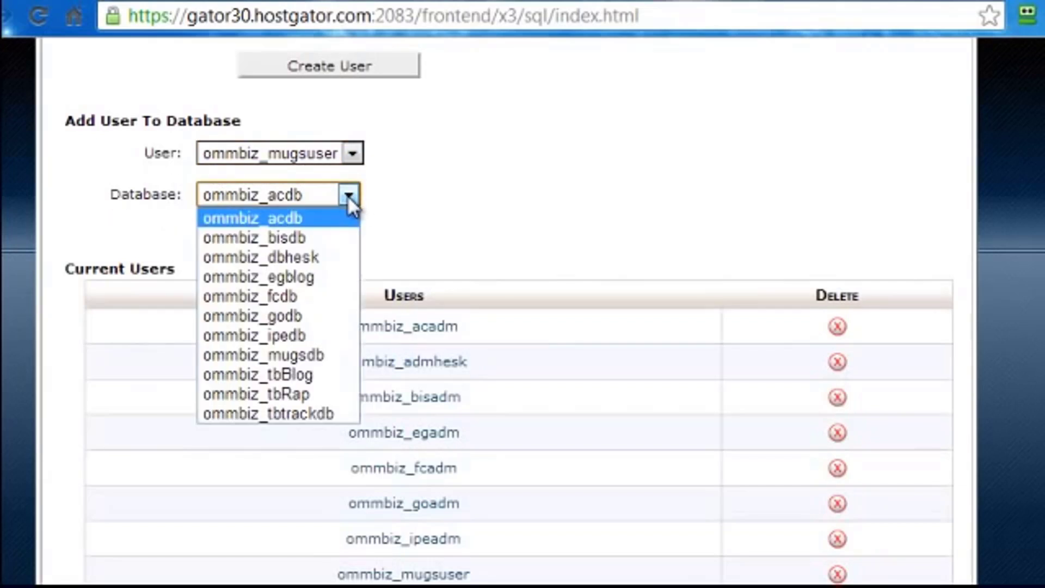
click(307, 357)
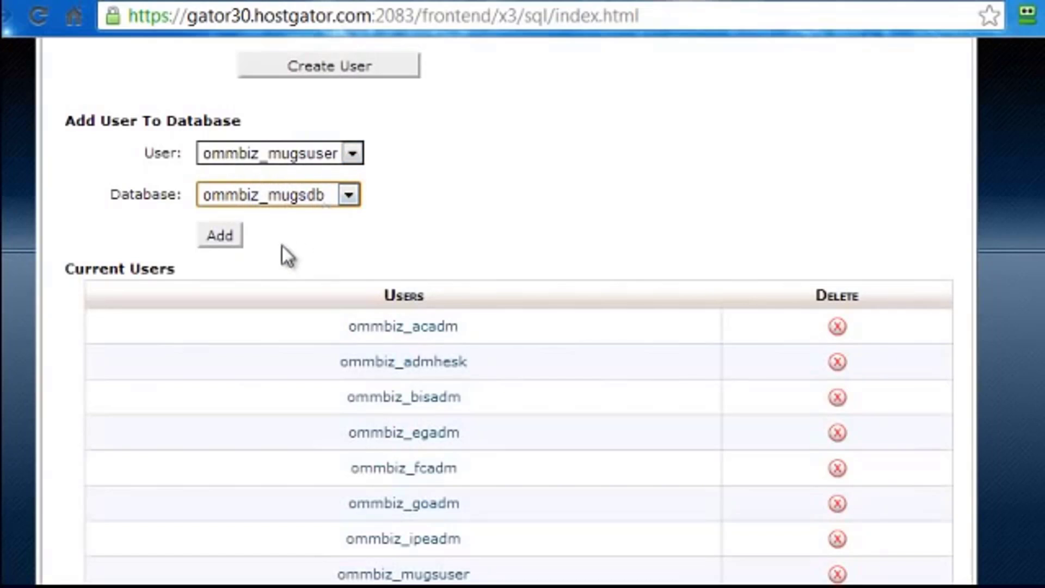
click(225, 235)
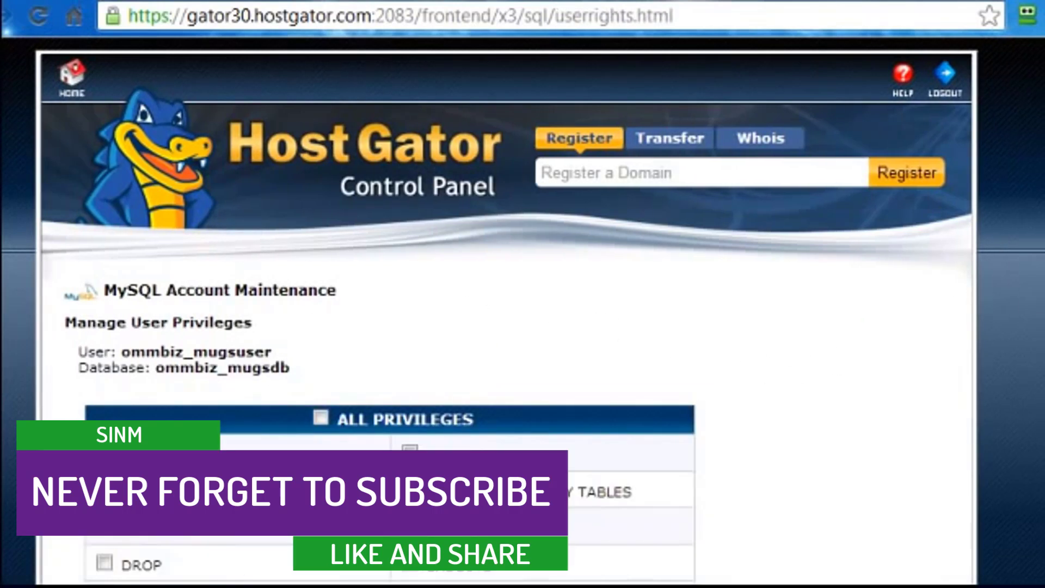
Grant the user ALL PRIVILEGES on the database and save the changes.
scroll(507, 310, down, 4)
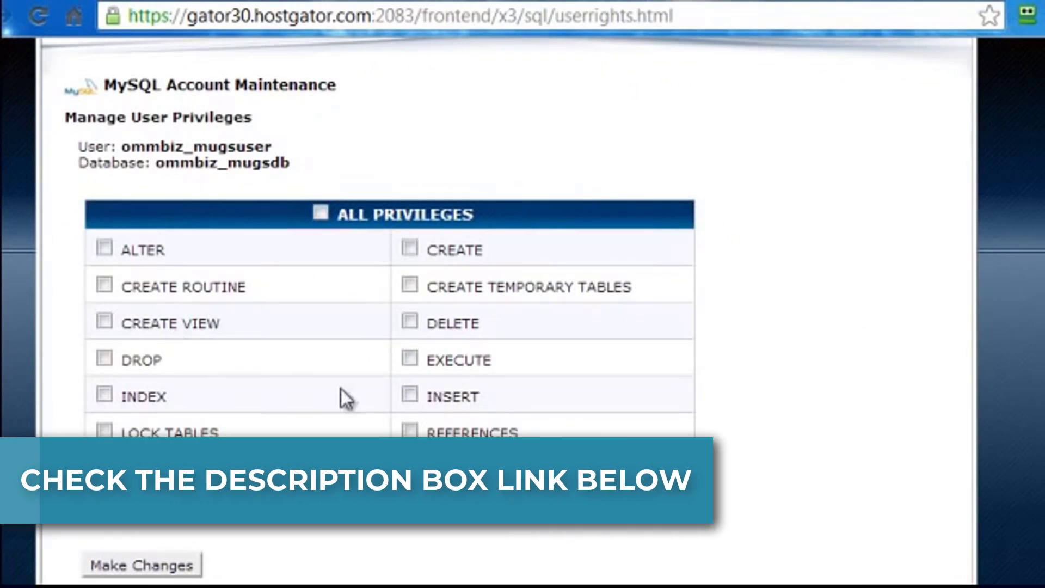
click(321, 213)
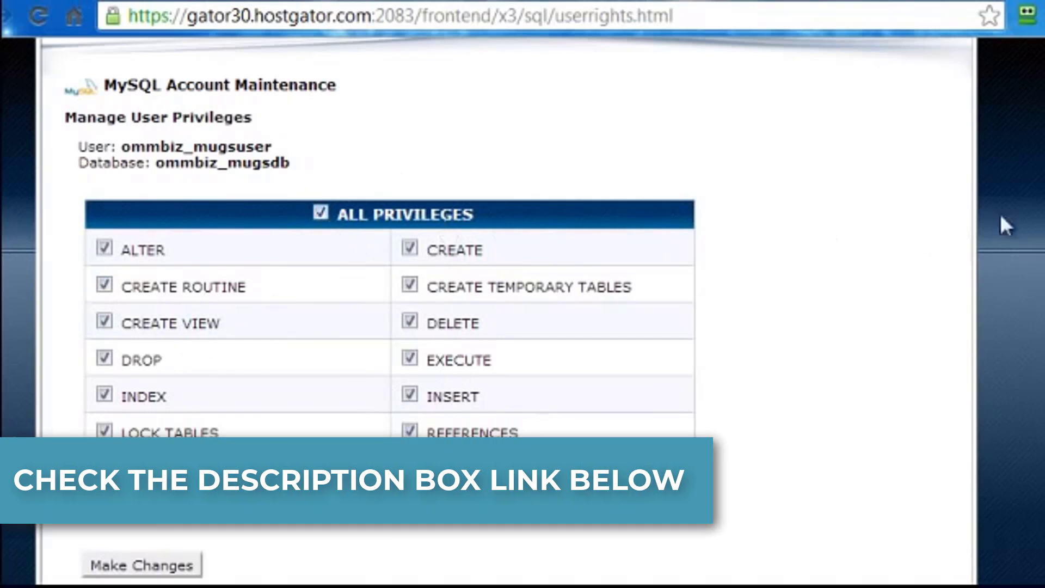
scroll(790, 321, down, 1)
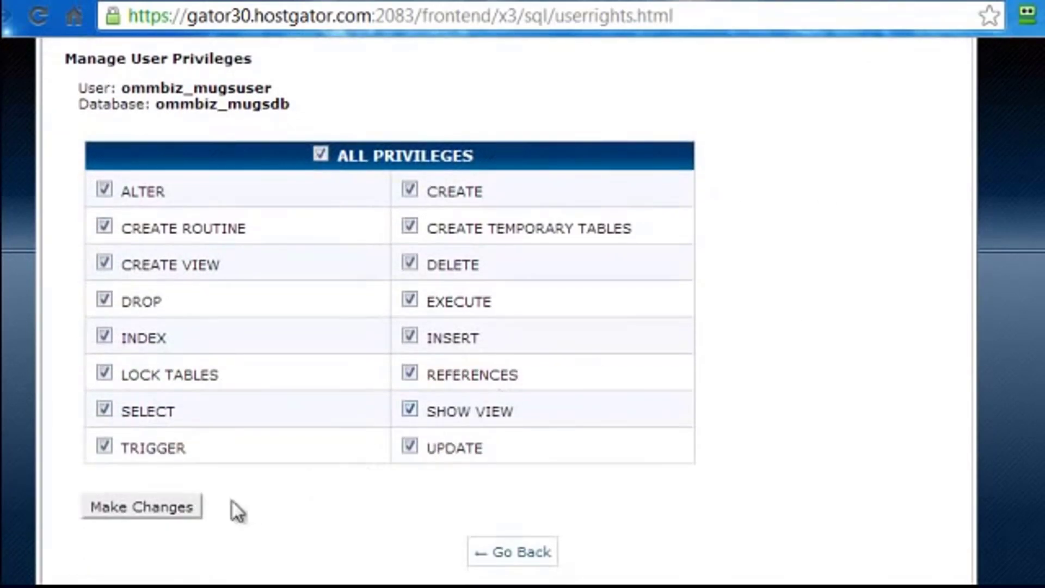
click(126, 512)
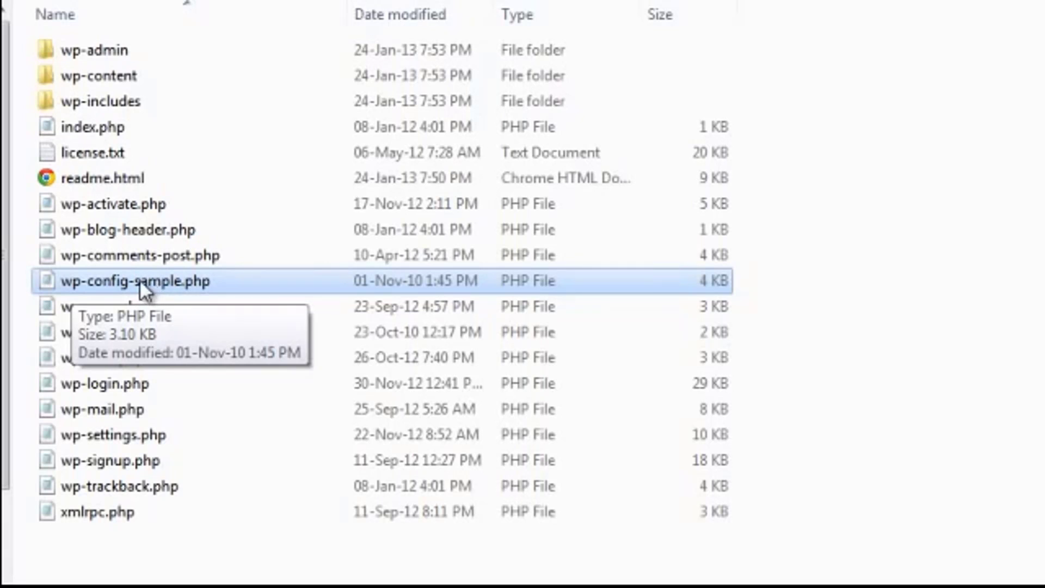
Delete '-sample' from wp-config-sample.php so the file is named wp-config.php.
right_click(141, 280)
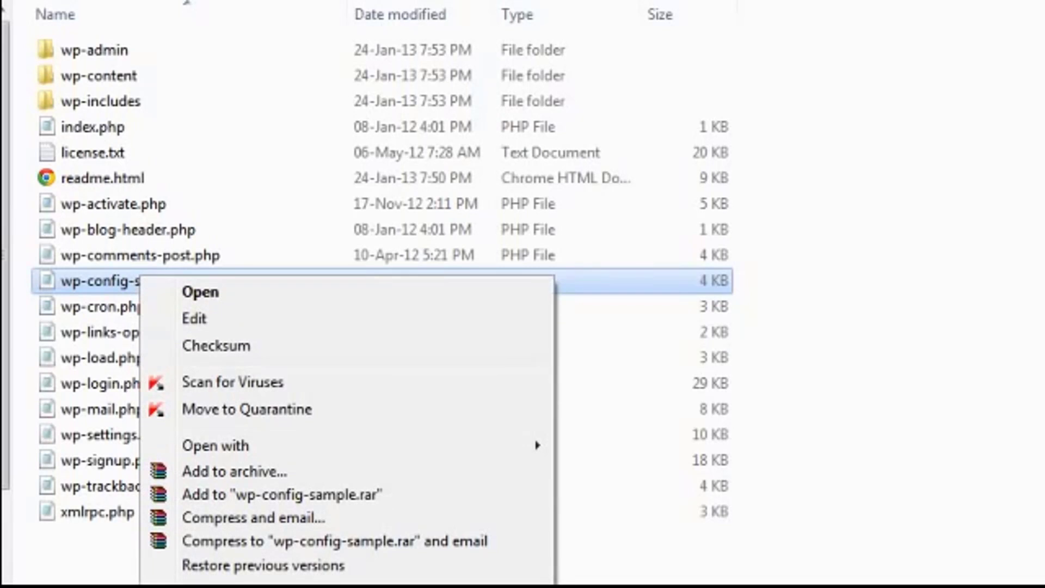
key(m)
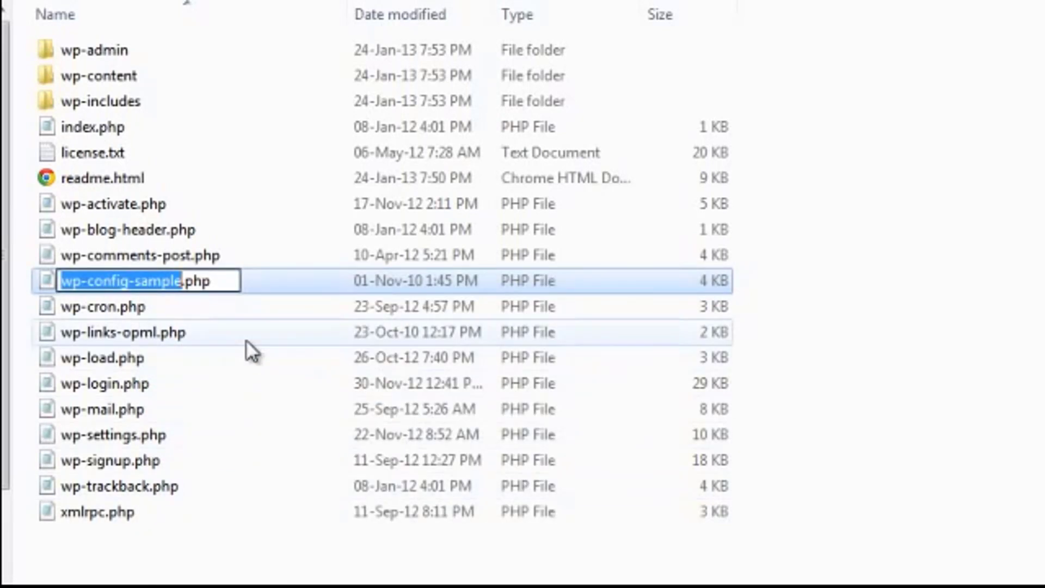
key(Right)
key(BackSpace)
key(BackSpace)
key(BackSpace)
key(BackSpace)
key(BackSpace)
key(BackSpace)
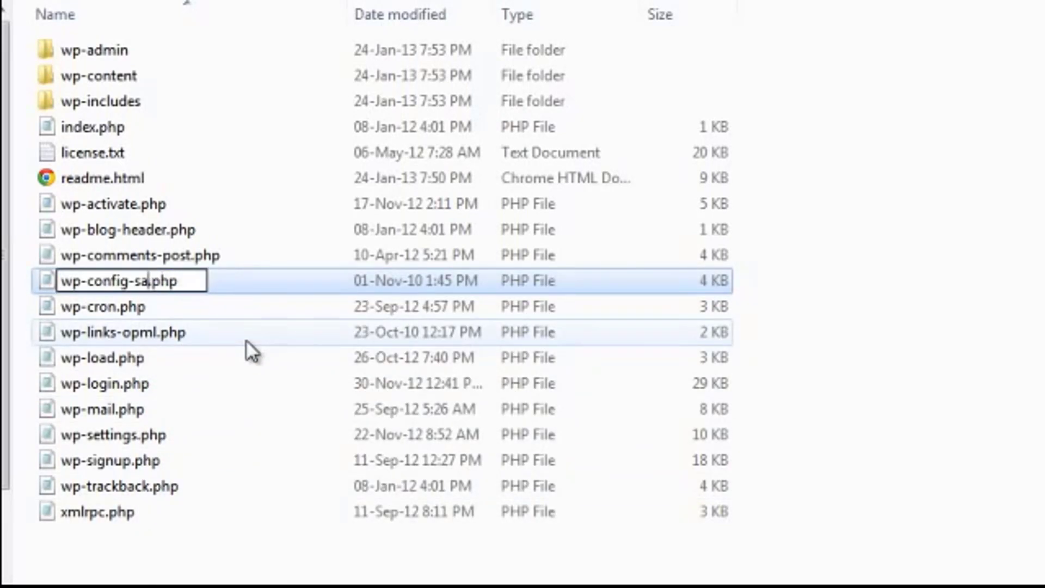
key(BackSpace)
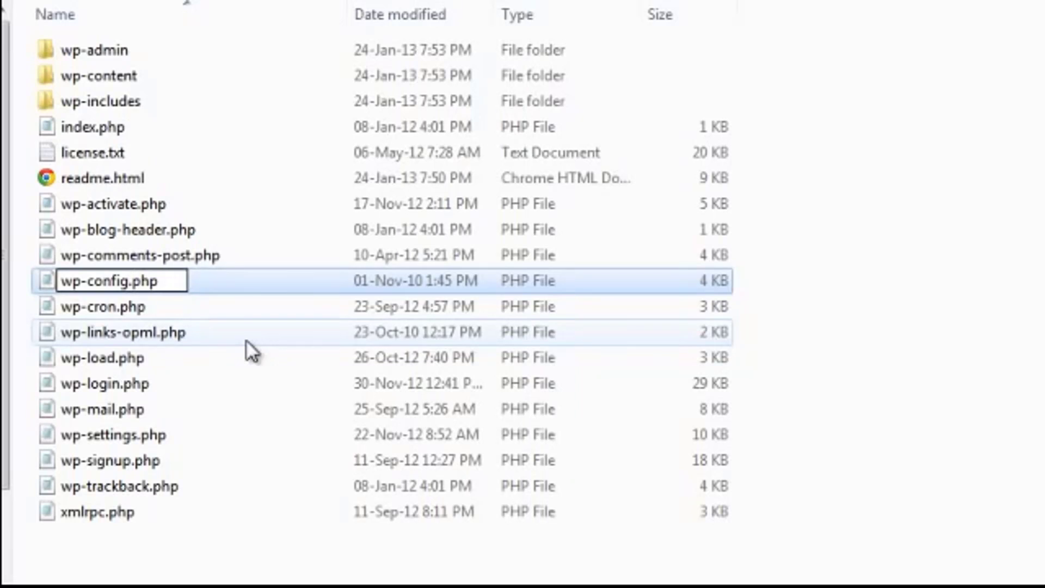
key(Return)
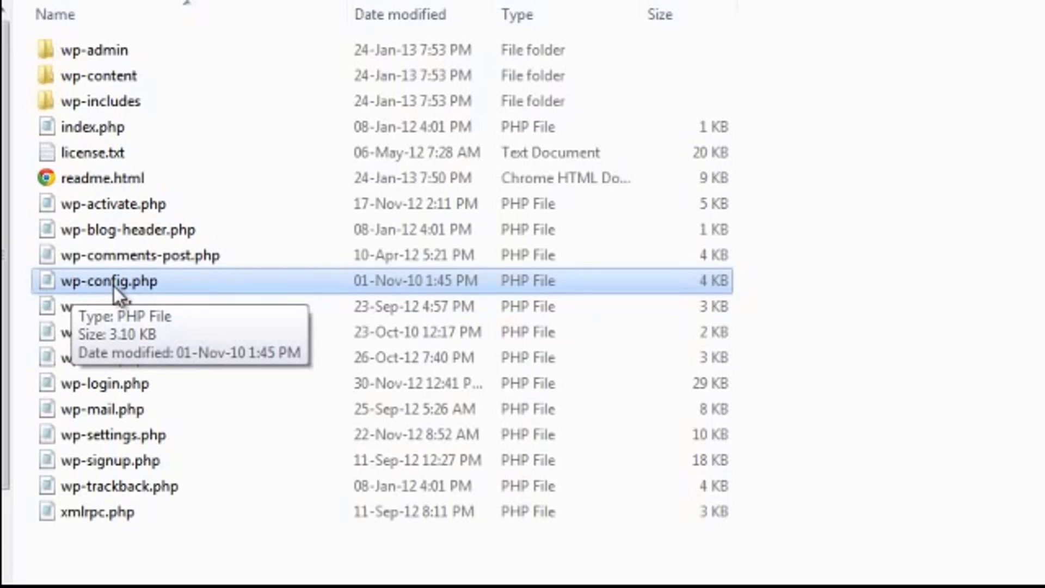
Open wp-config.php with Notepad and move the window up to show the text.
right_click(113, 285)
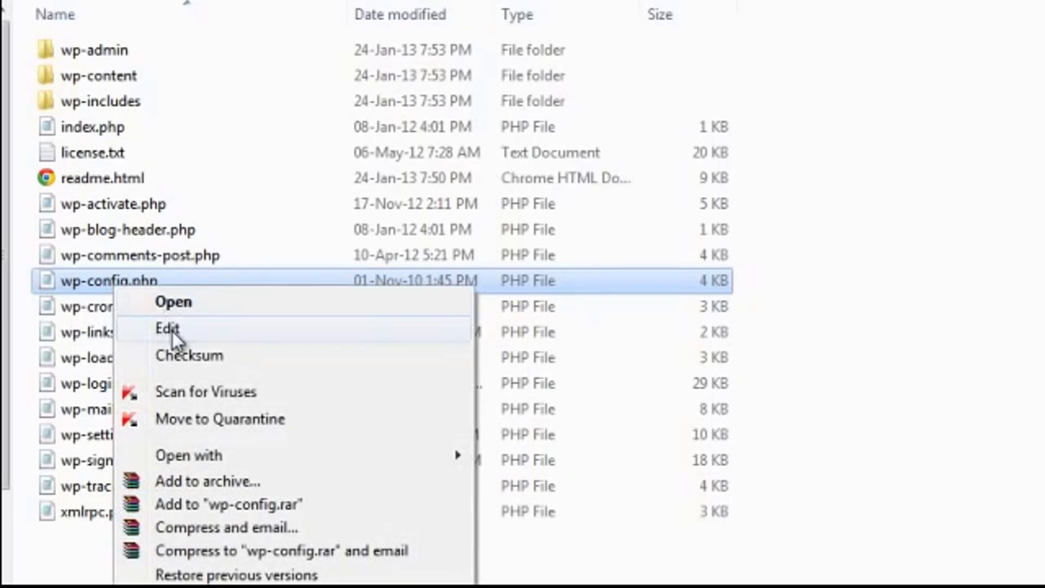
mouse_move(241, 454)
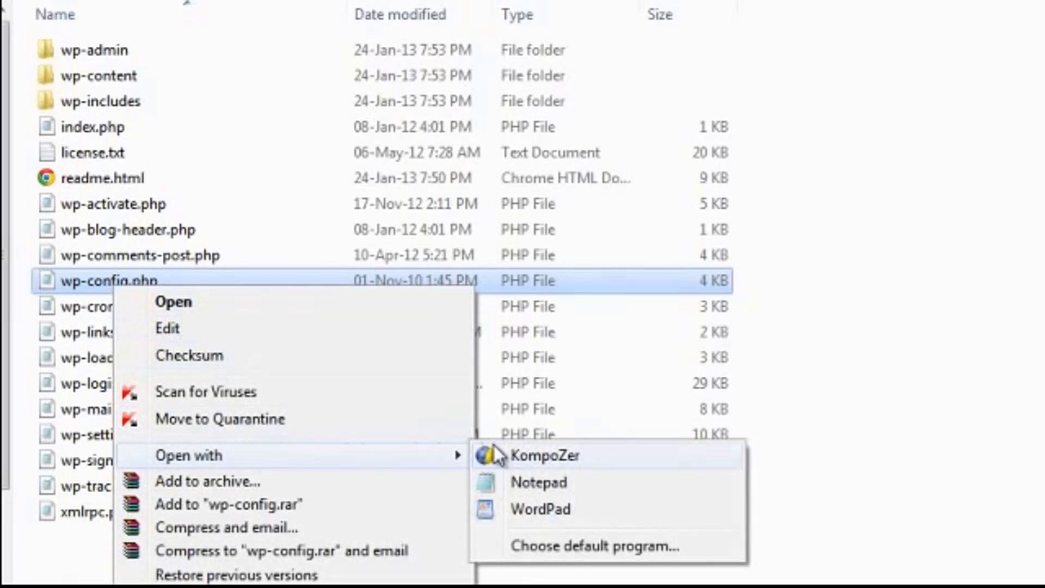
click(528, 481)
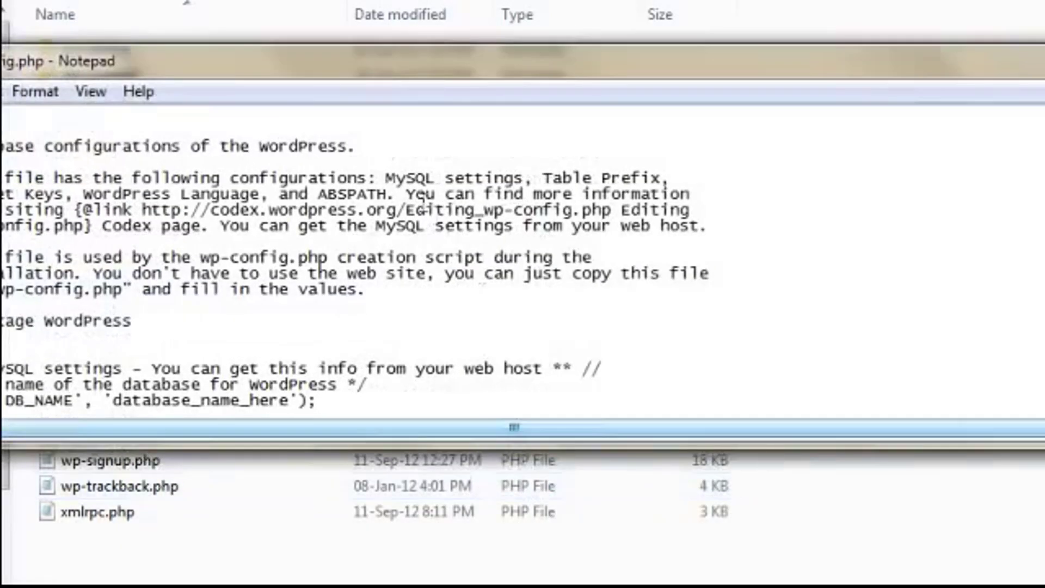
drag(380, 66, 462, 4)
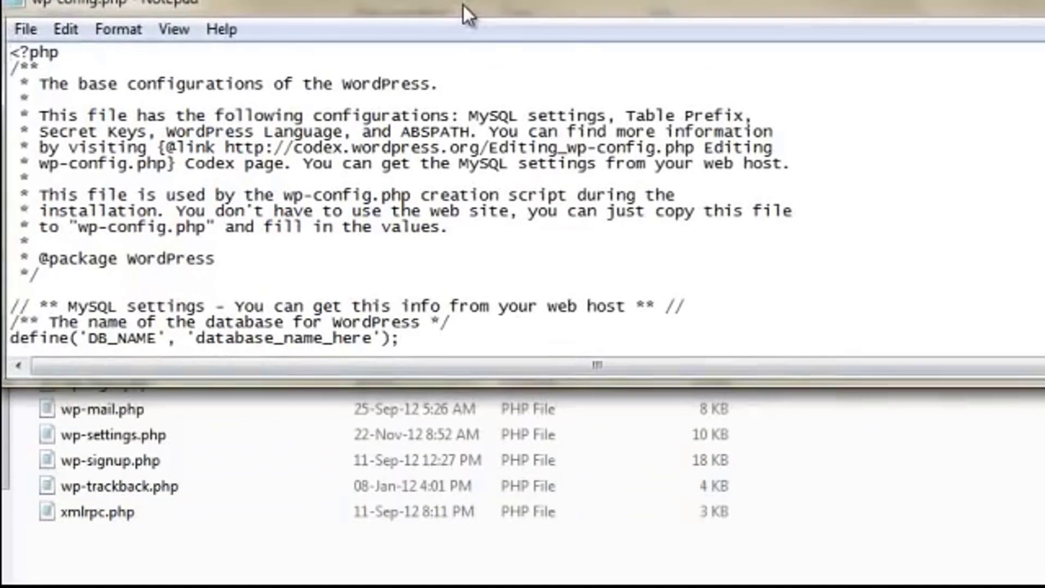
Replace database_name_here with ommbiz_mugsdb in the DB_NAME line.
drag(1043, 271, 1019, 270)
drag(1016, 384, 1044, 587)
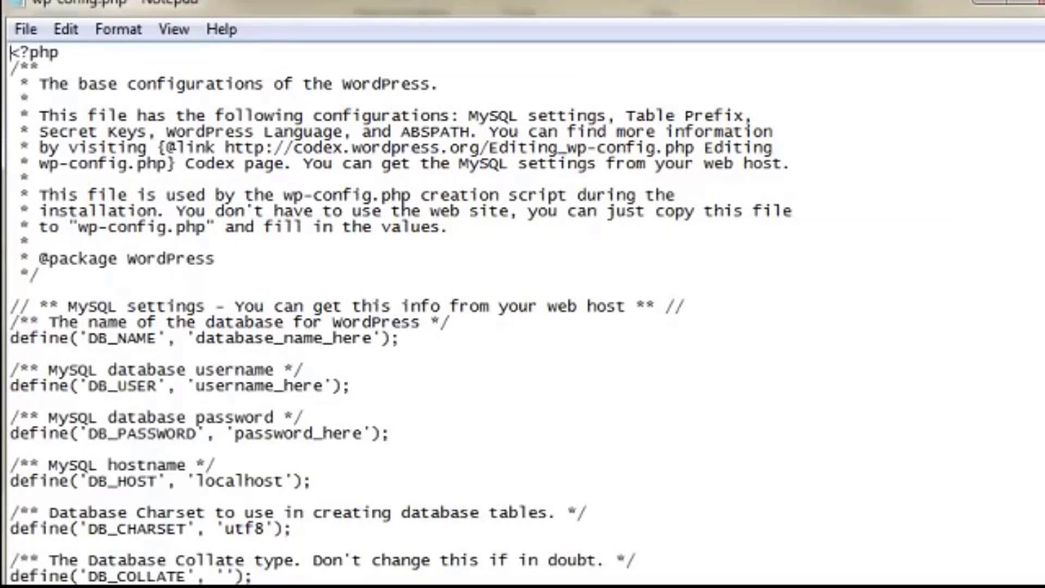
scroll(398, 316, down, 3)
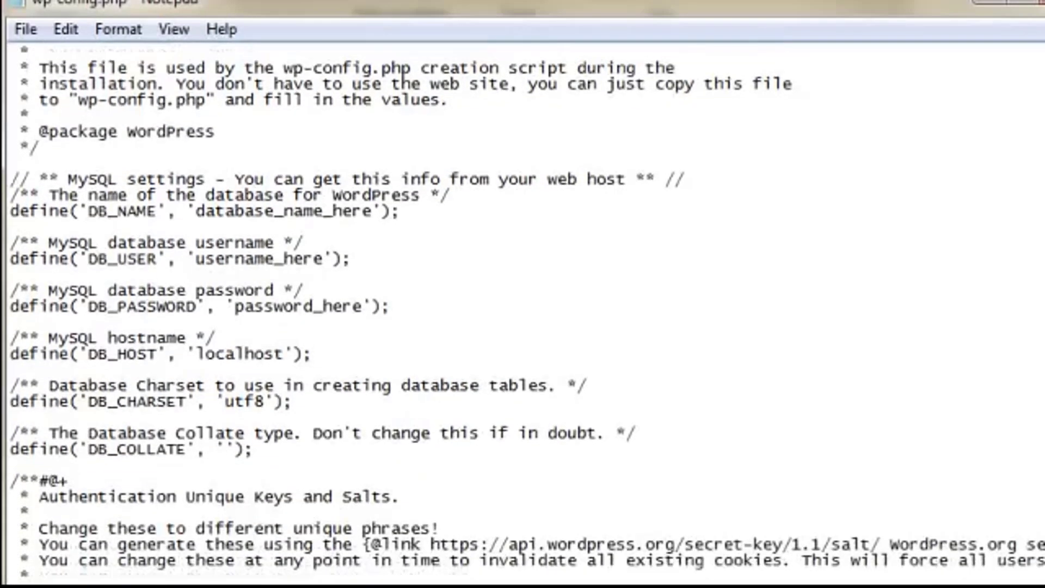
scroll(1037, 277, down, 2)
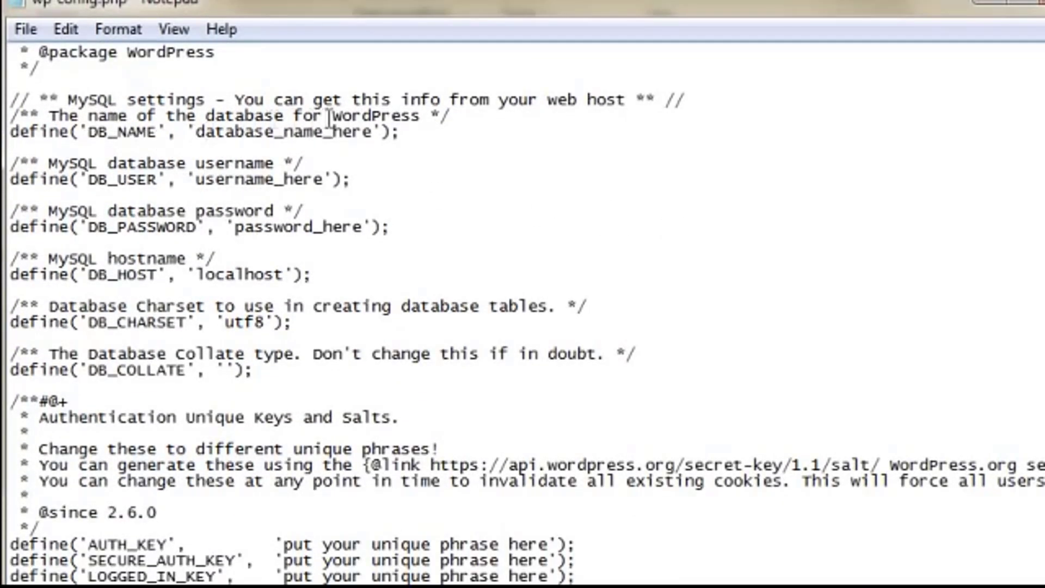
drag(187, 163, 256, 163)
drag(226, 228, 346, 226)
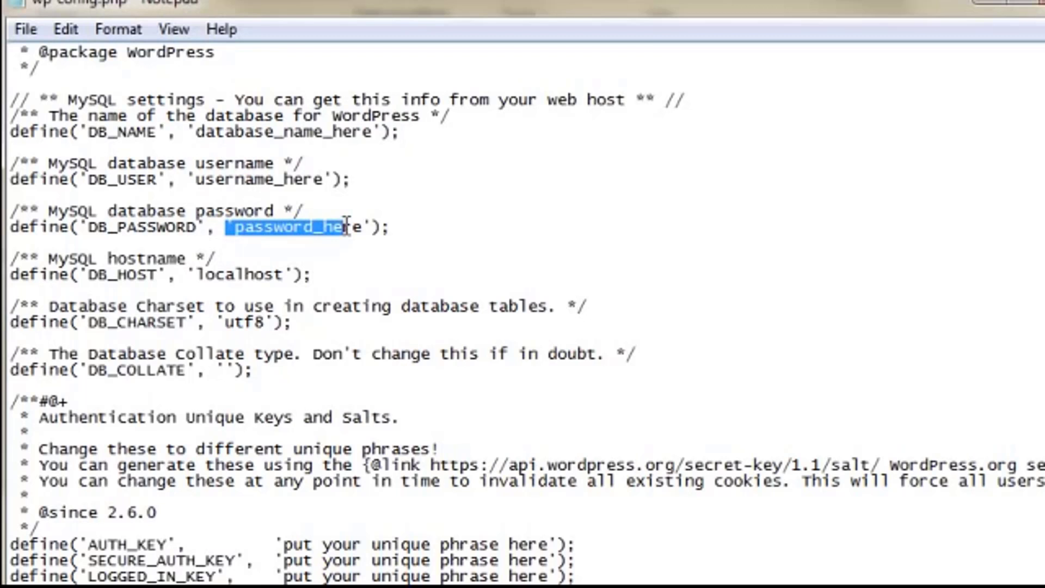
click(199, 134)
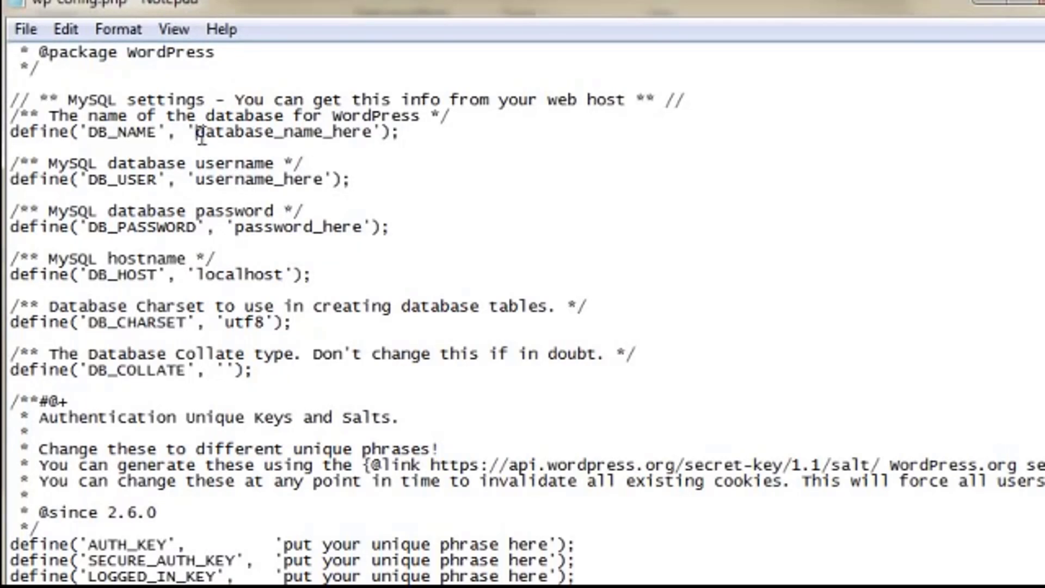
drag(197, 134, 373, 137)
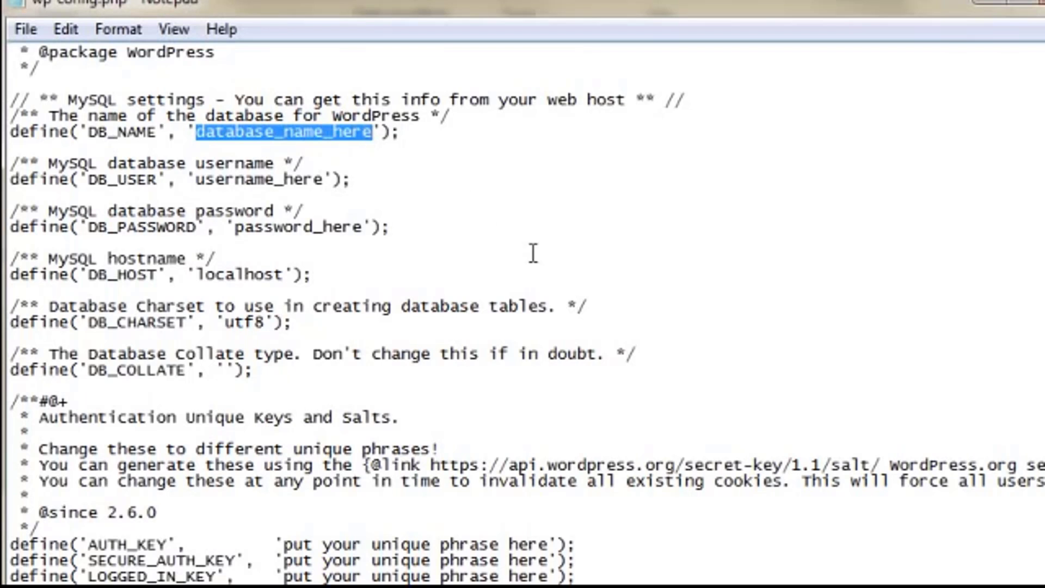
text(ommbiz)
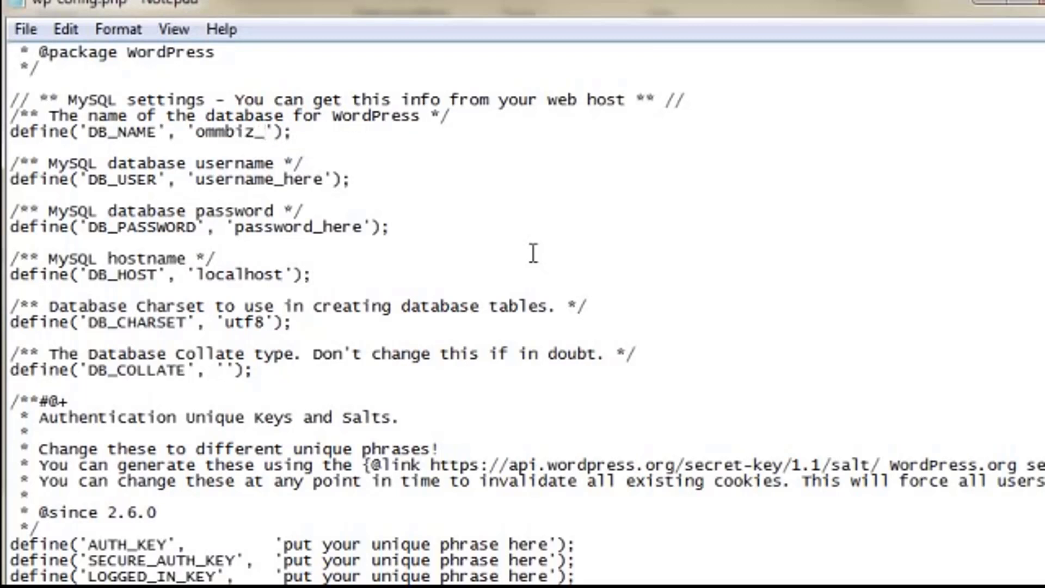
text(mugs)
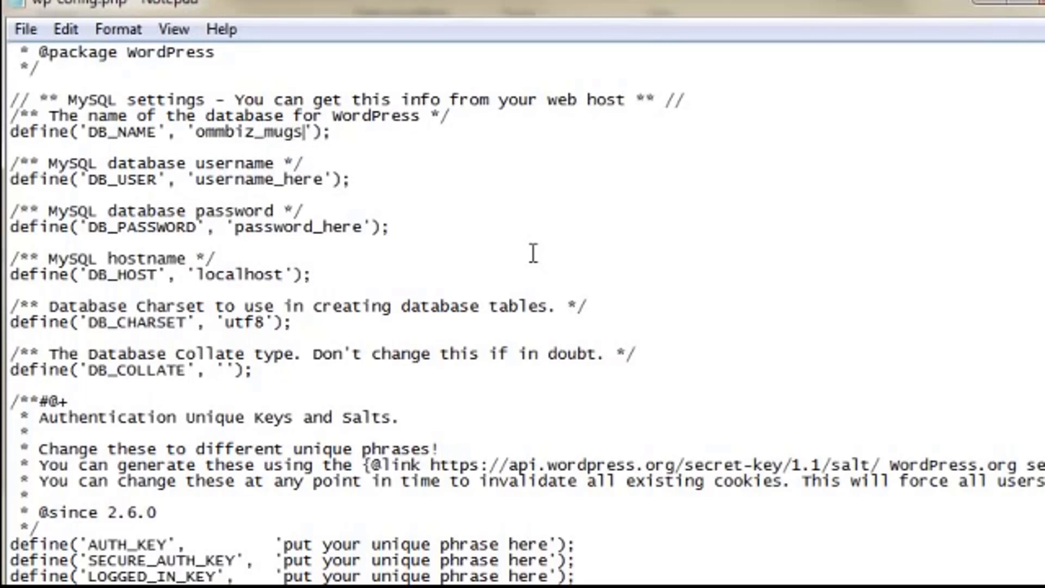
text(d)
key(BackSpace)
text(db)
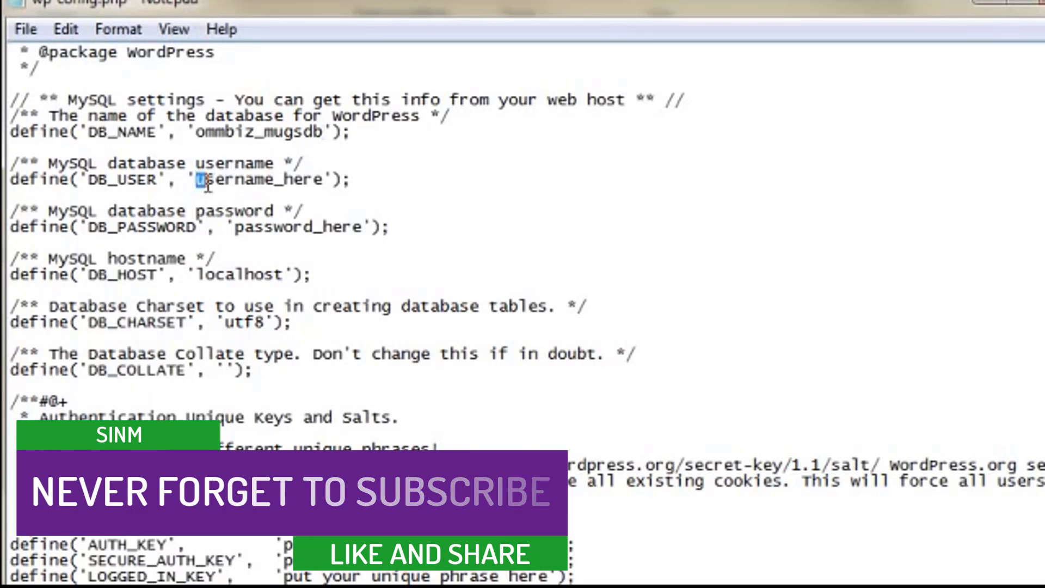
Set DB_USER to ommbiz_mugsuser and DB_PASSWORD to the database user's password.
drag(196, 180, 323, 180)
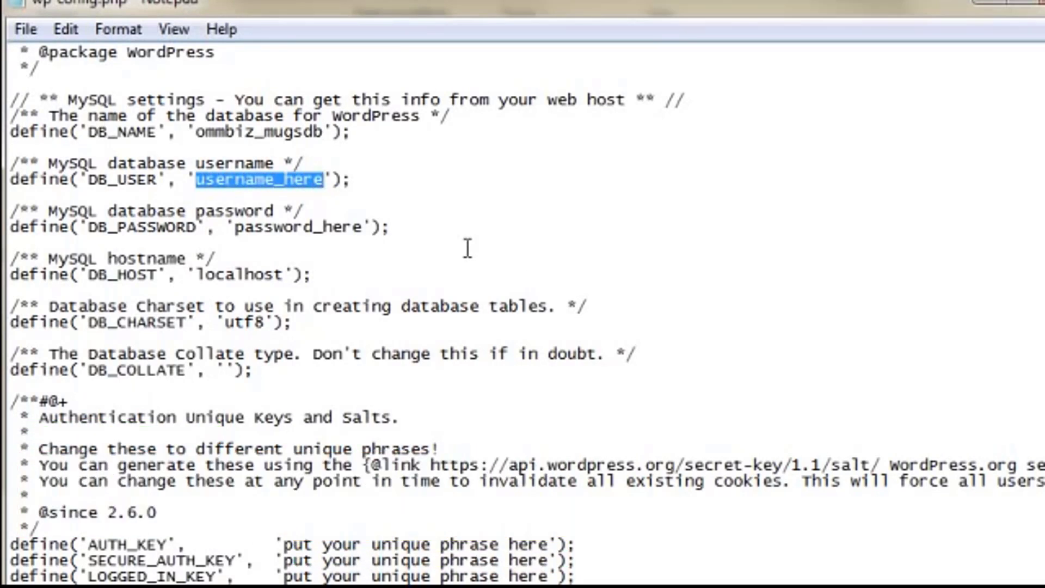
text(ommi)
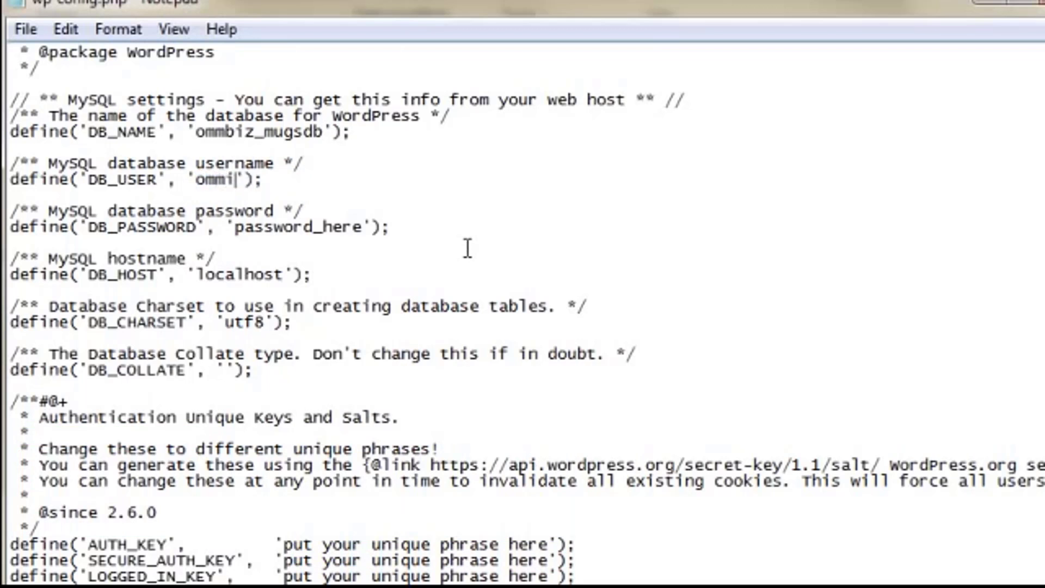
key(BackSpace)
text(biz)
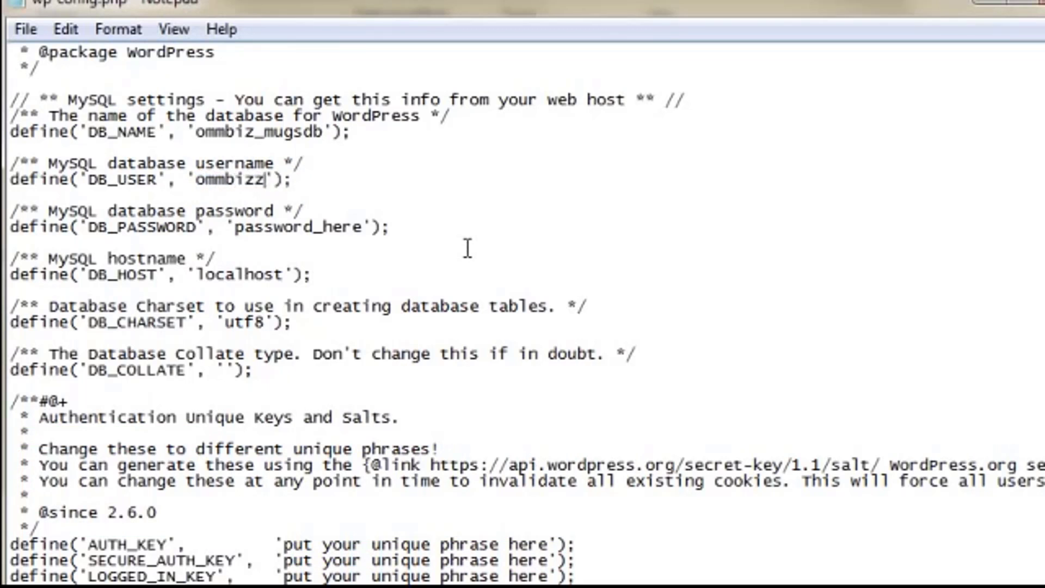
text(_mugsuser)
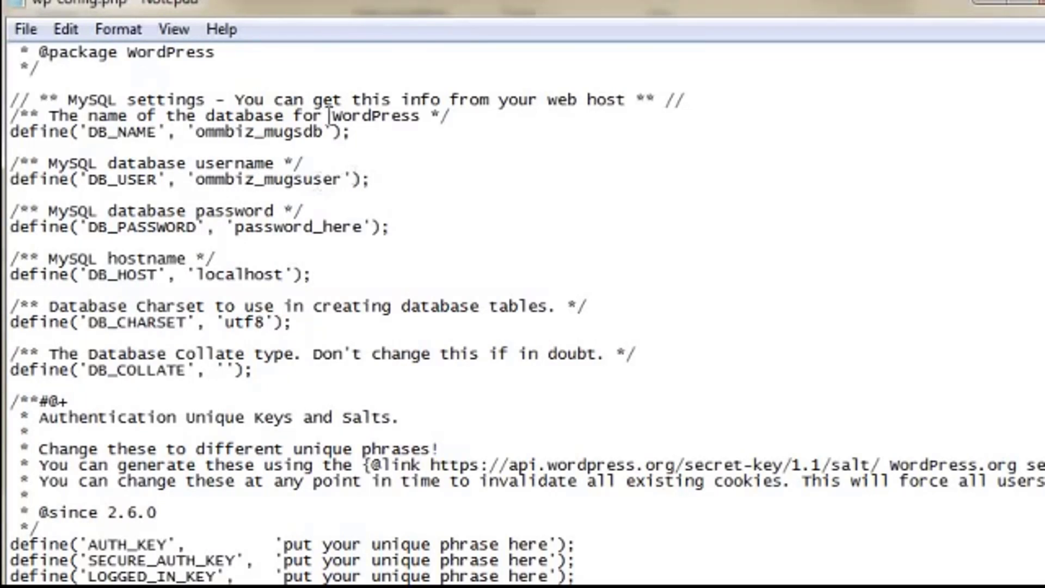
scroll(442, 108, down, 1)
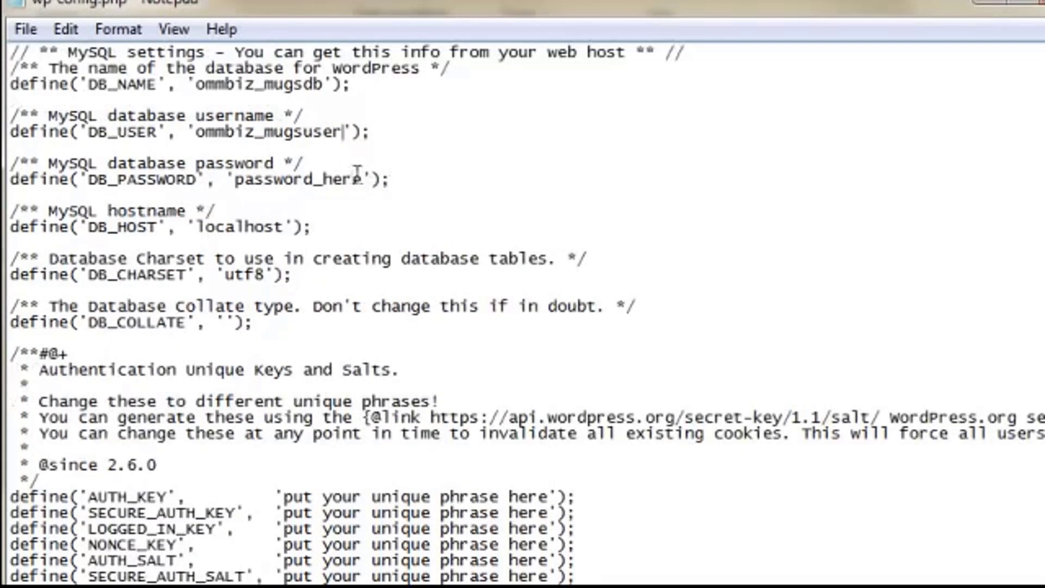
drag(363, 180, 238, 179)
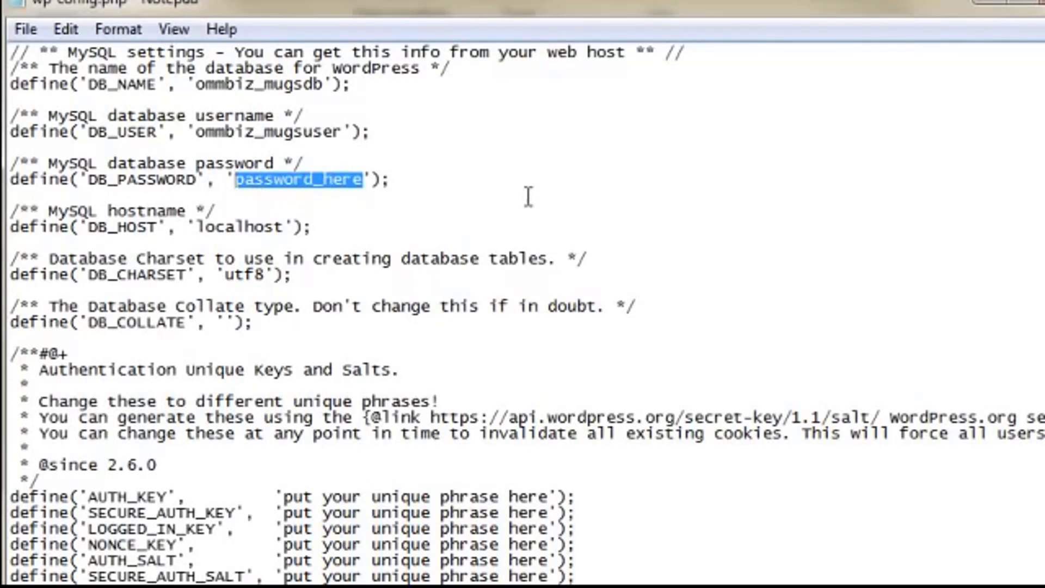
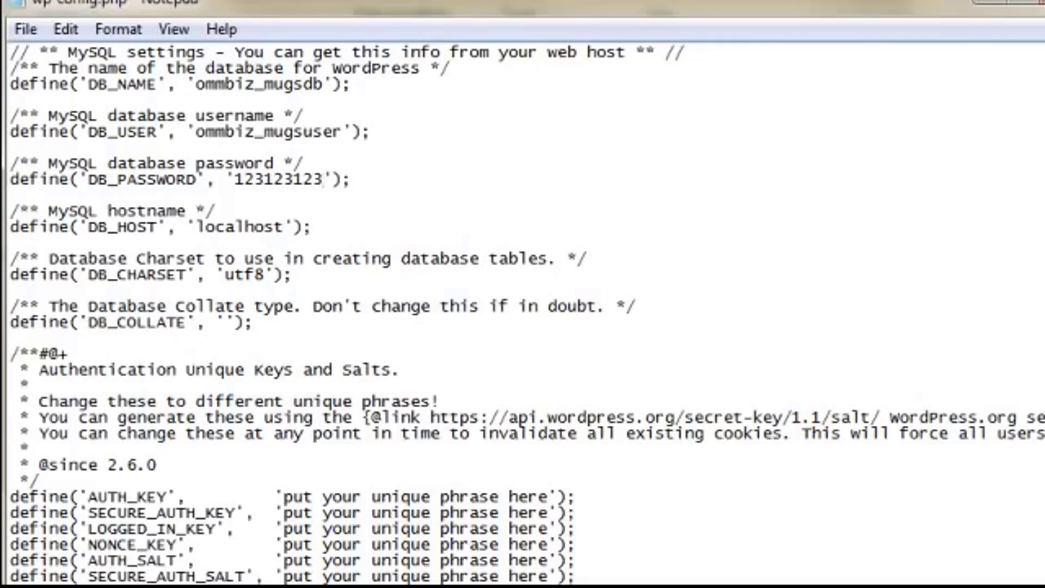
scroll(523, 314, down, 7)
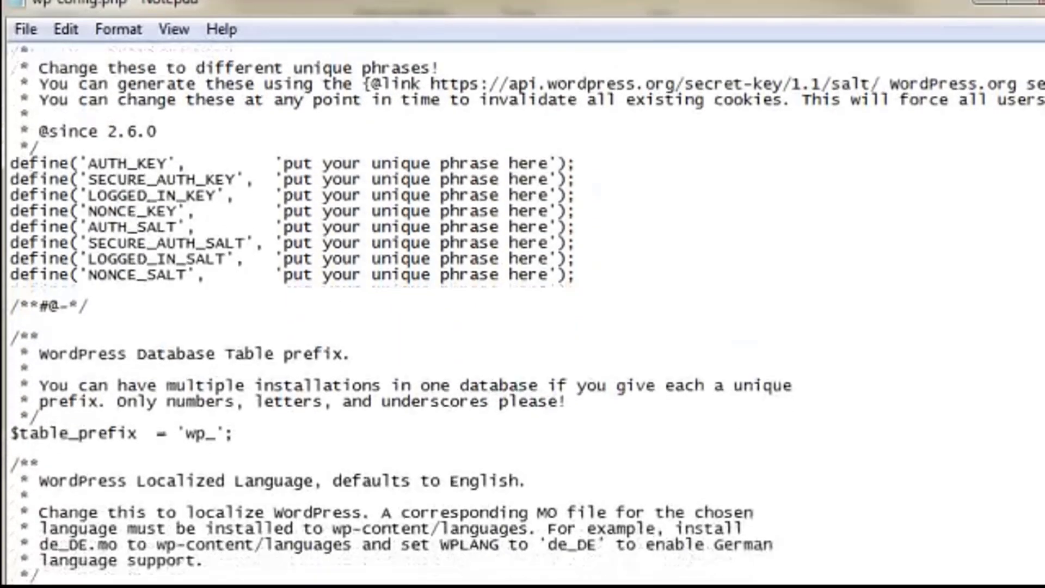
Copy the api.wordpress.org secret-key generator URL from the salts comment.
scroll(523, 314, down, 3)
scroll(523, 313, up, 2)
scroll(401, 315, up, 1)
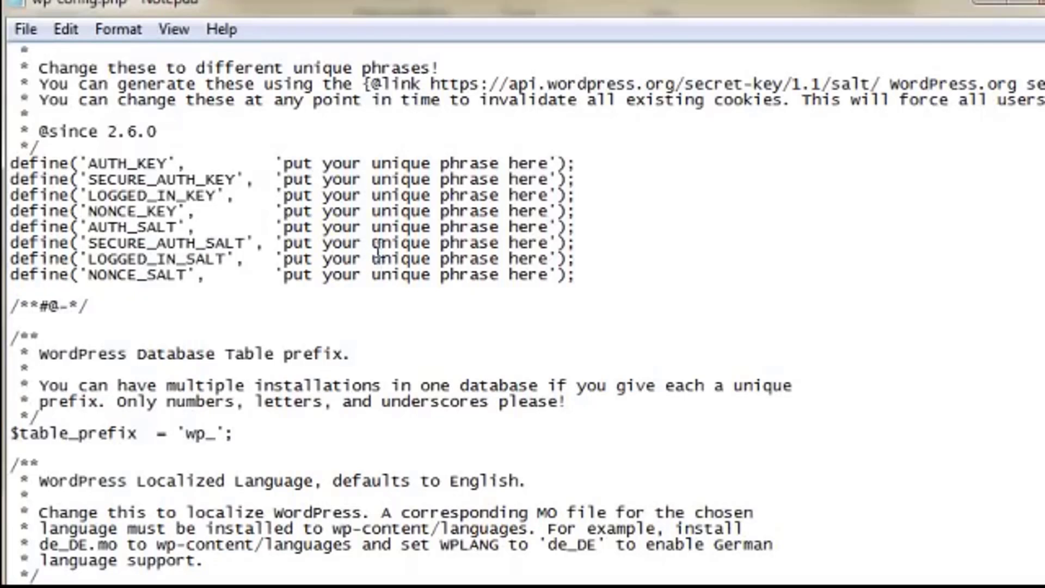
drag(10, 163, 603, 268)
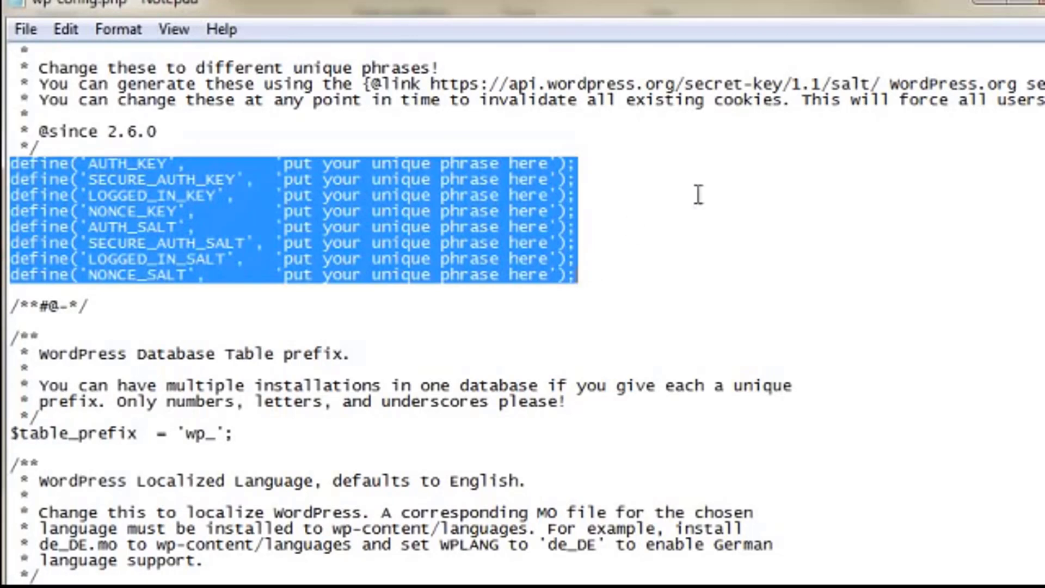
click(515, 87)
drag(430, 86, 882, 85)
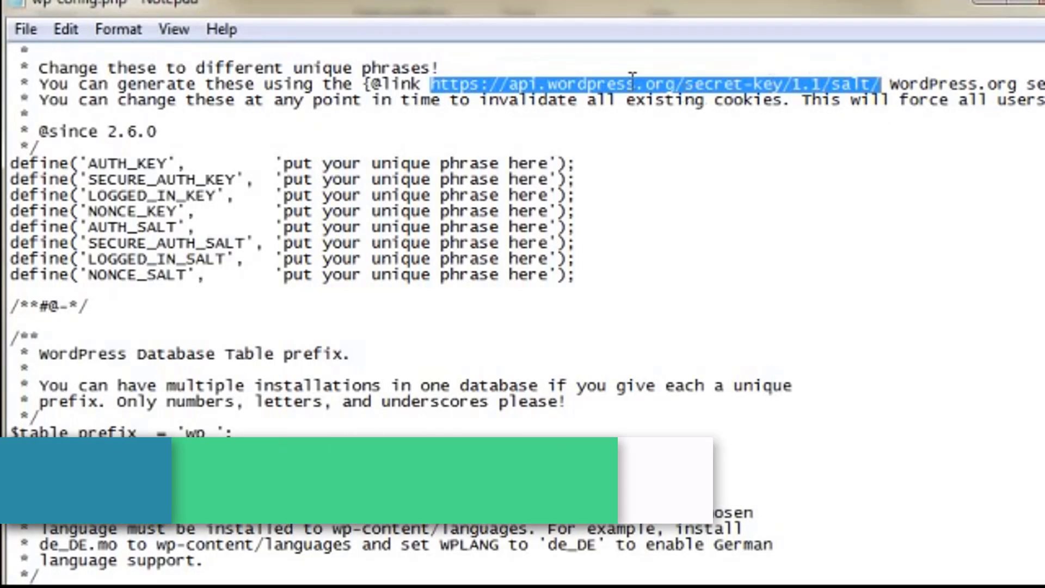
right_click(570, 76)
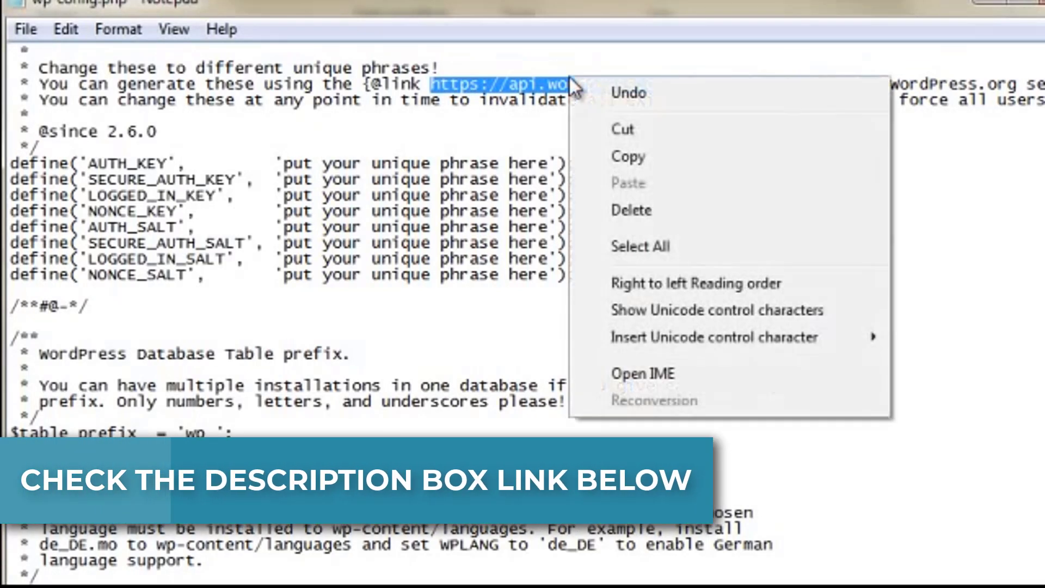
click(626, 157)
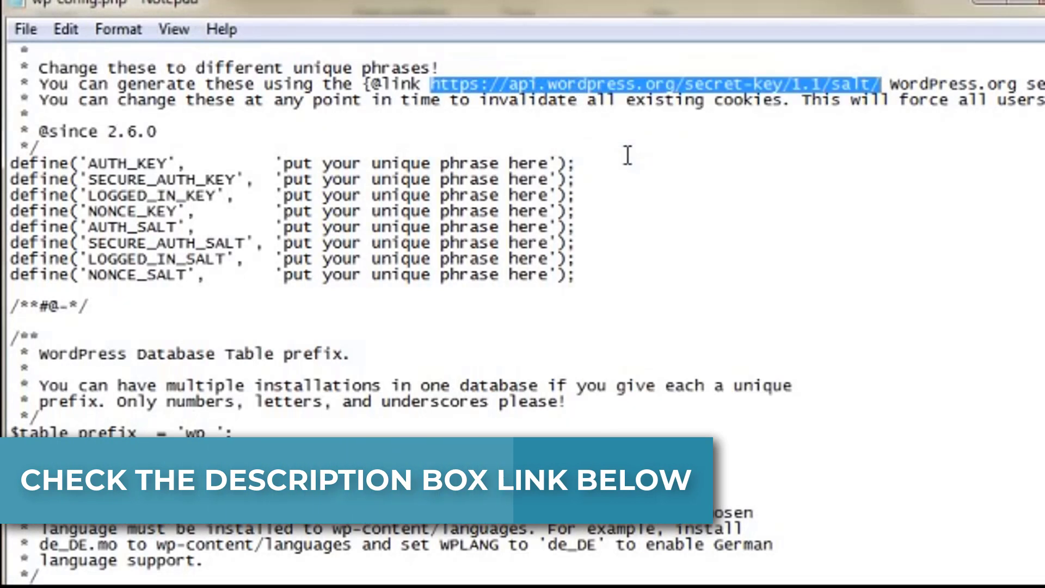
key(alt+Tab)
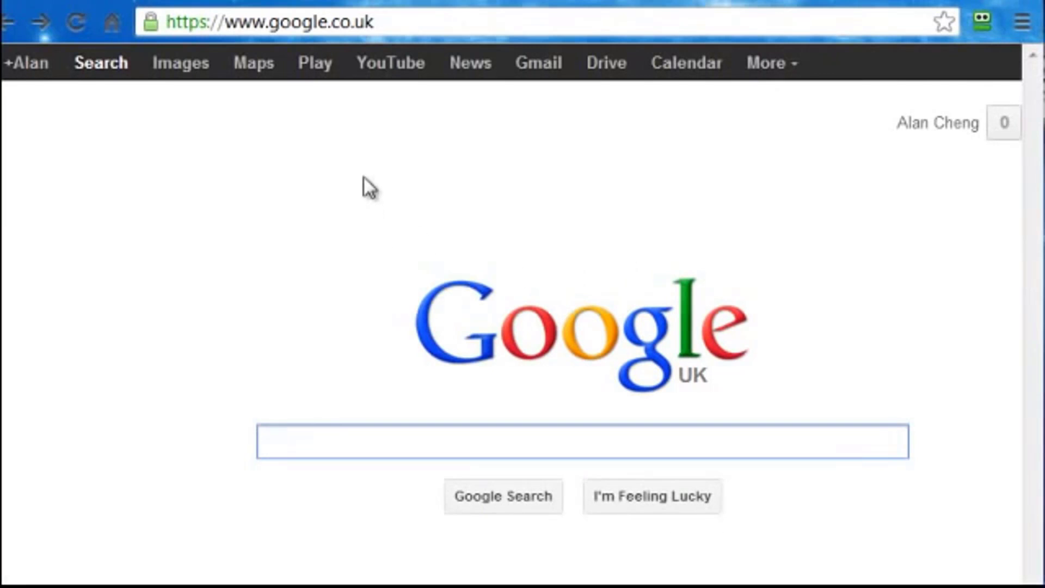
Load the pasted secret-key URL in Chrome and regenerate the salt keys several times.
drag(401, 23, 112, 18)
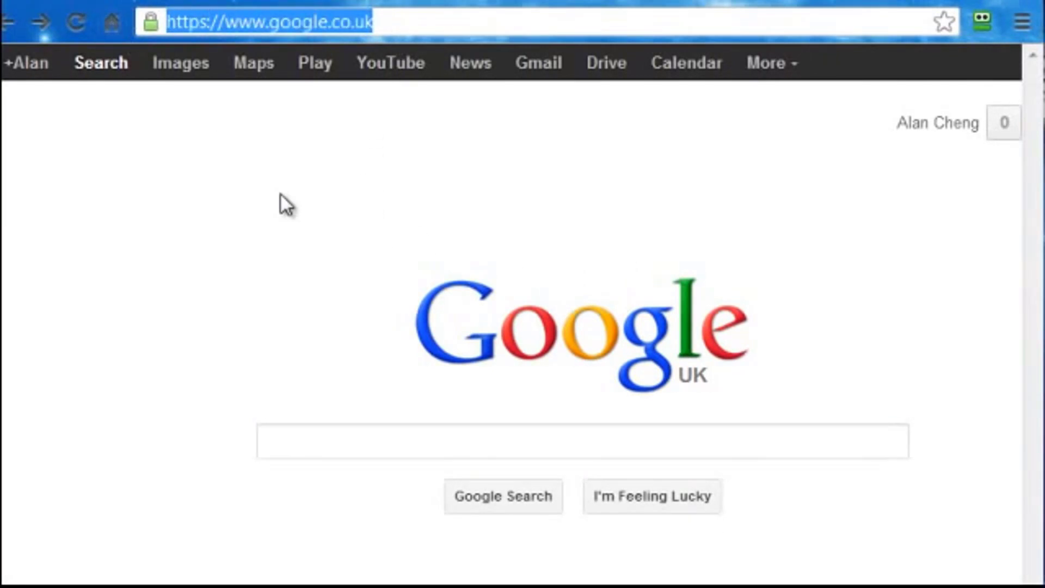
key(ctrl+v)
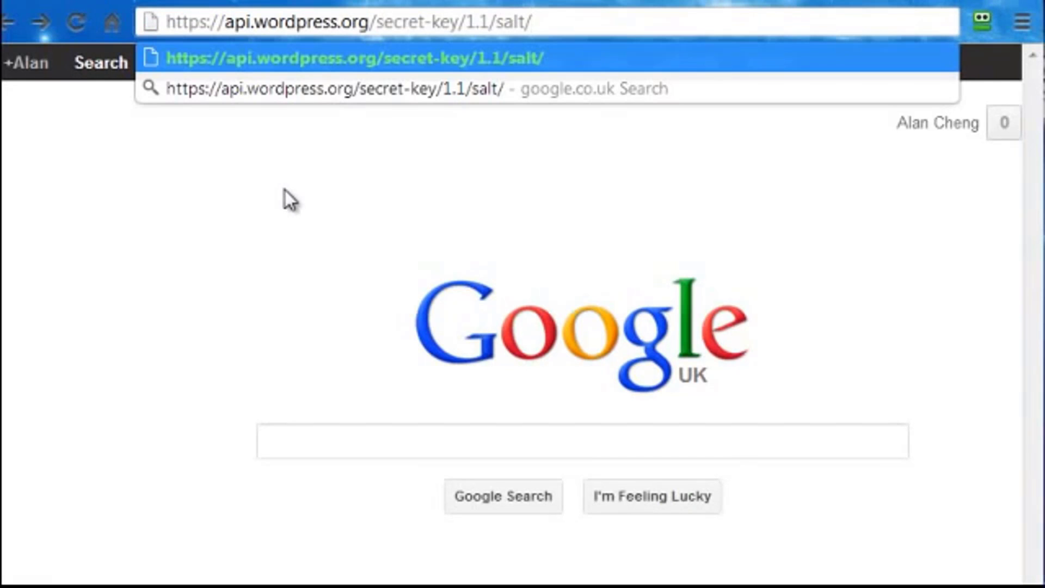
key(Return)
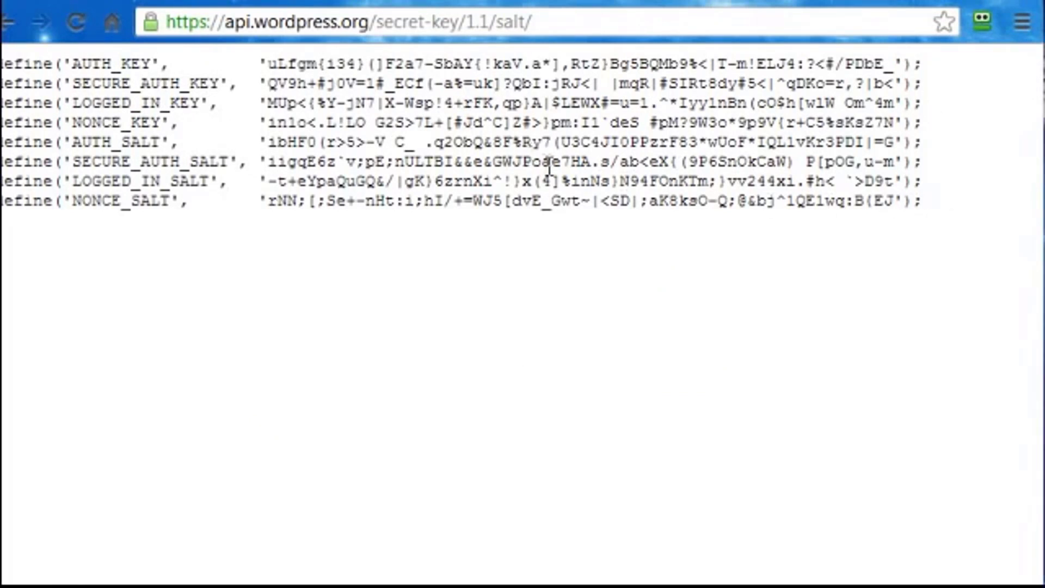
click(538, 20)
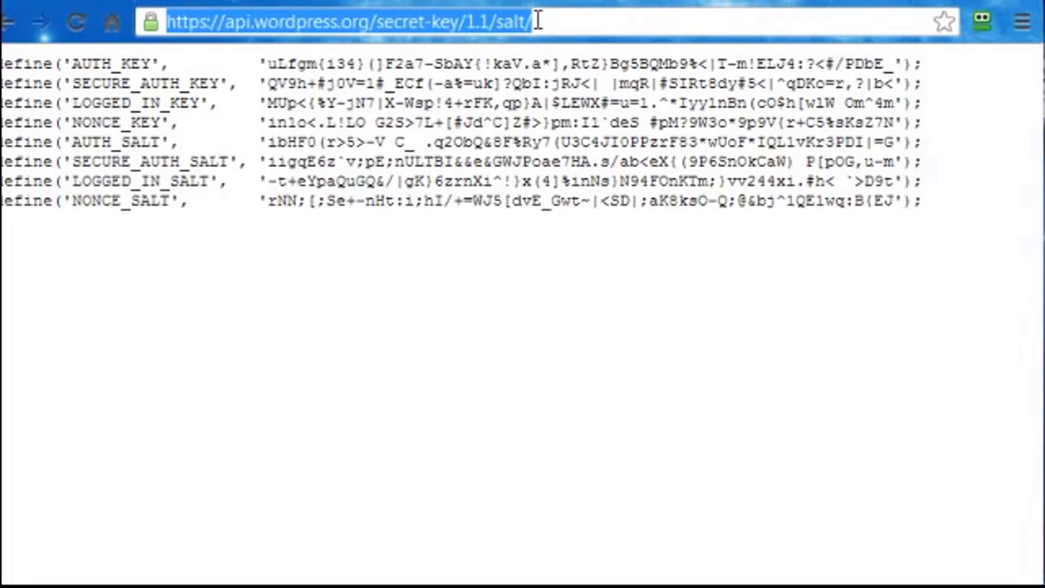
key(Return)
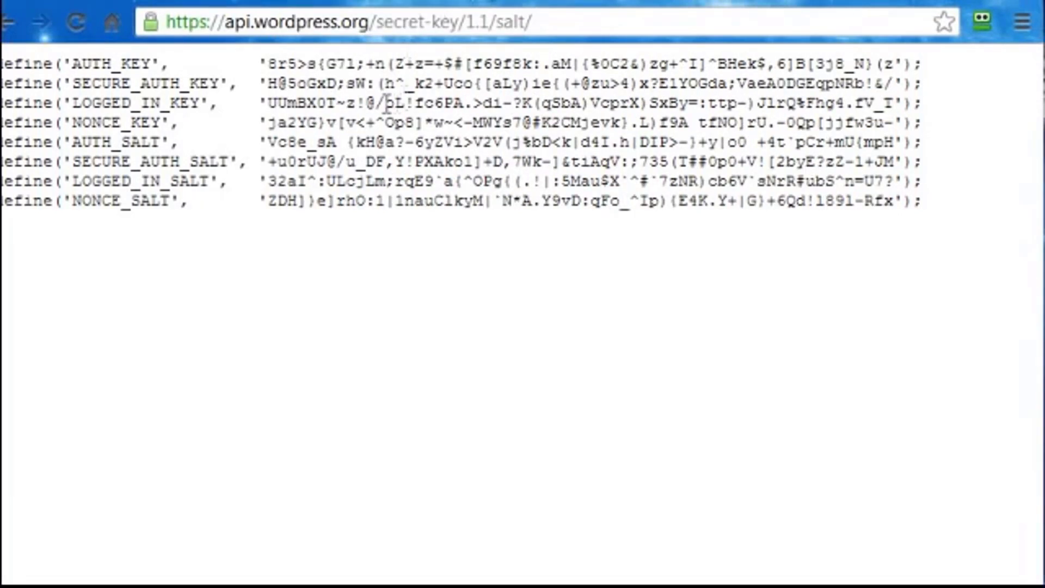
click(74, 17)
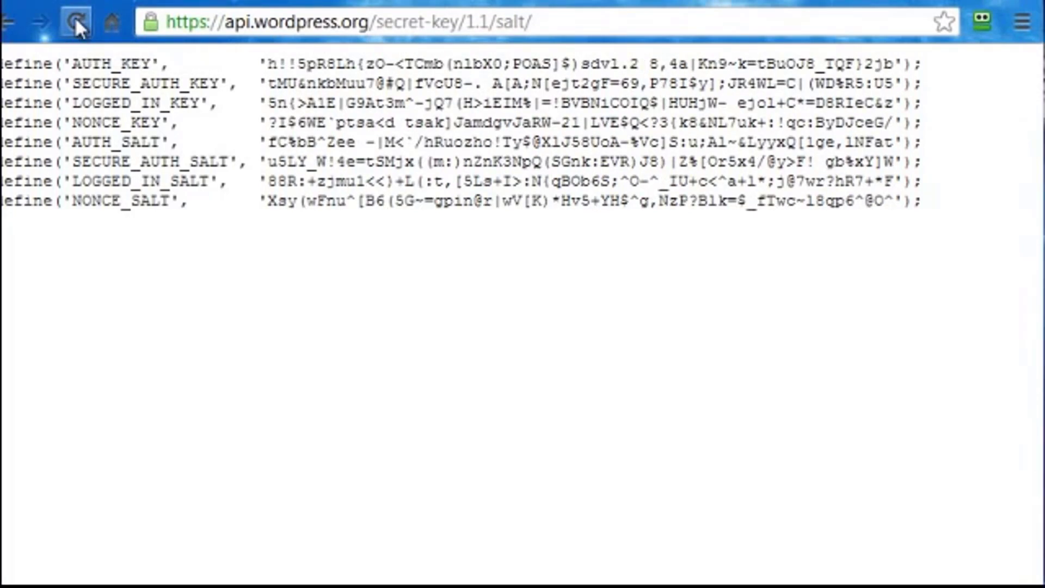
click(74, 16)
click(75, 17)
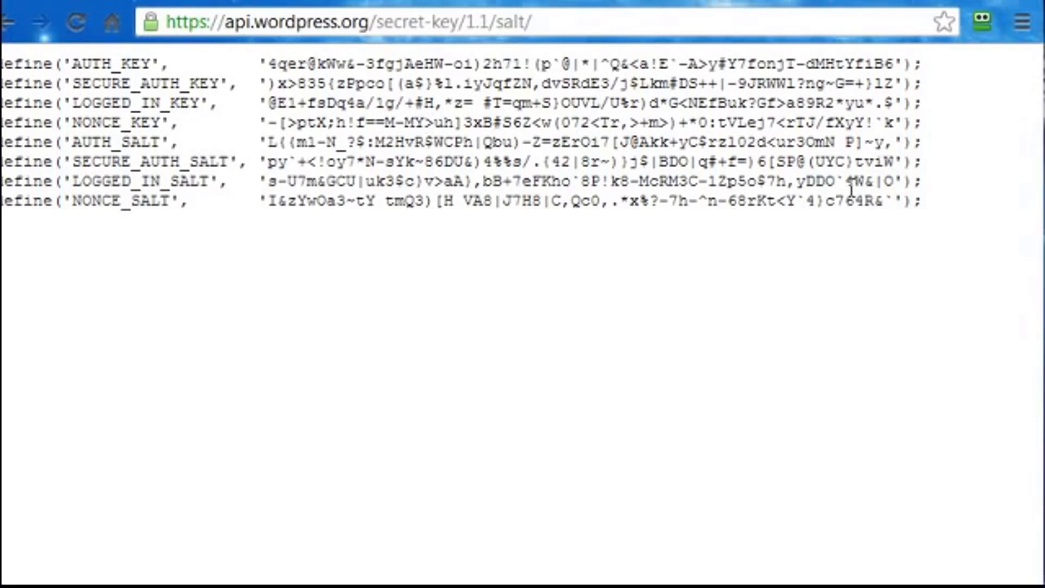
Copy all eight generated key and salt define lines.
drag(924, 200, 2, 60)
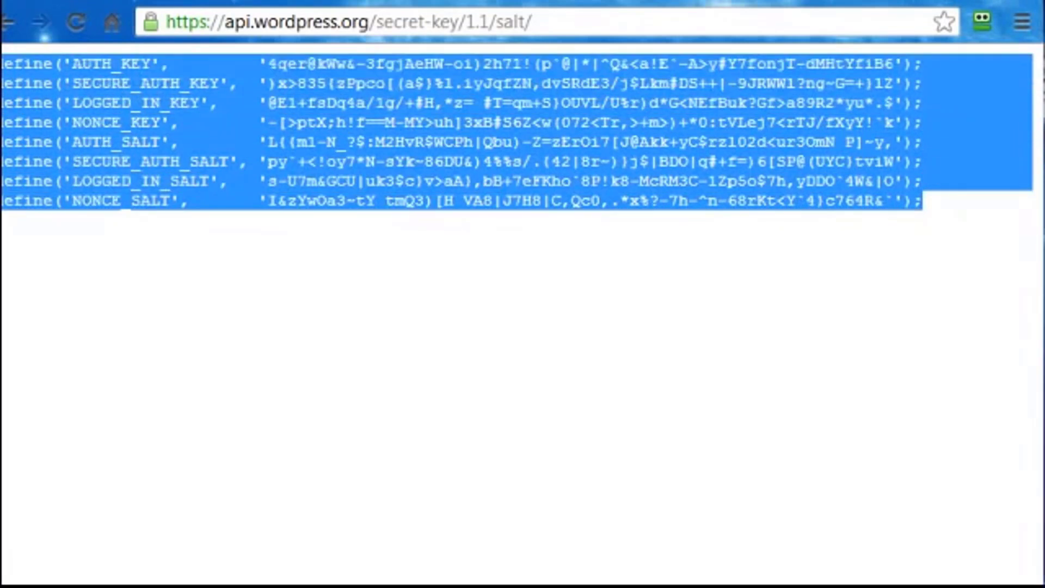
right_click(411, 121)
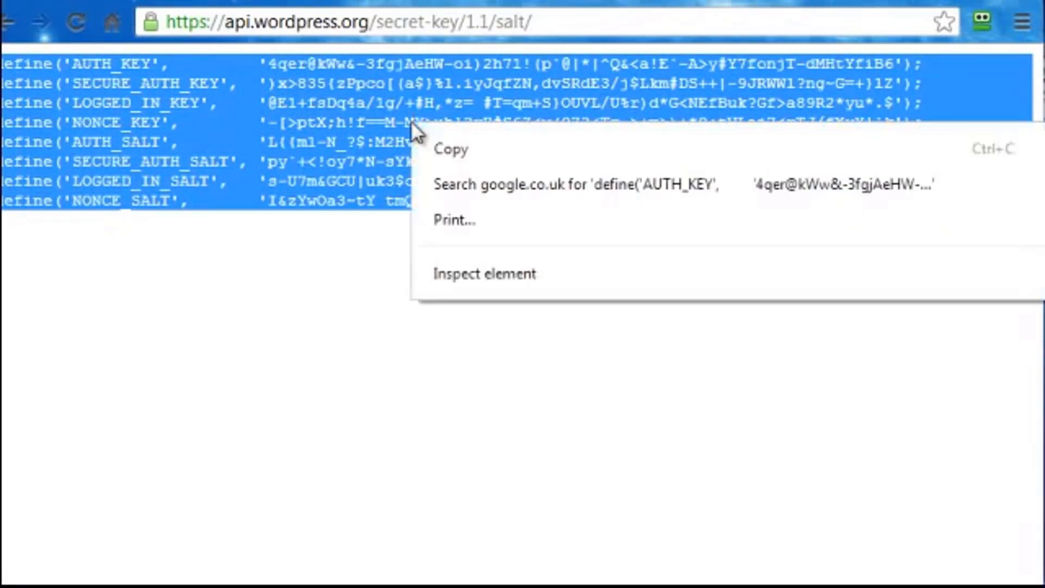
click(448, 151)
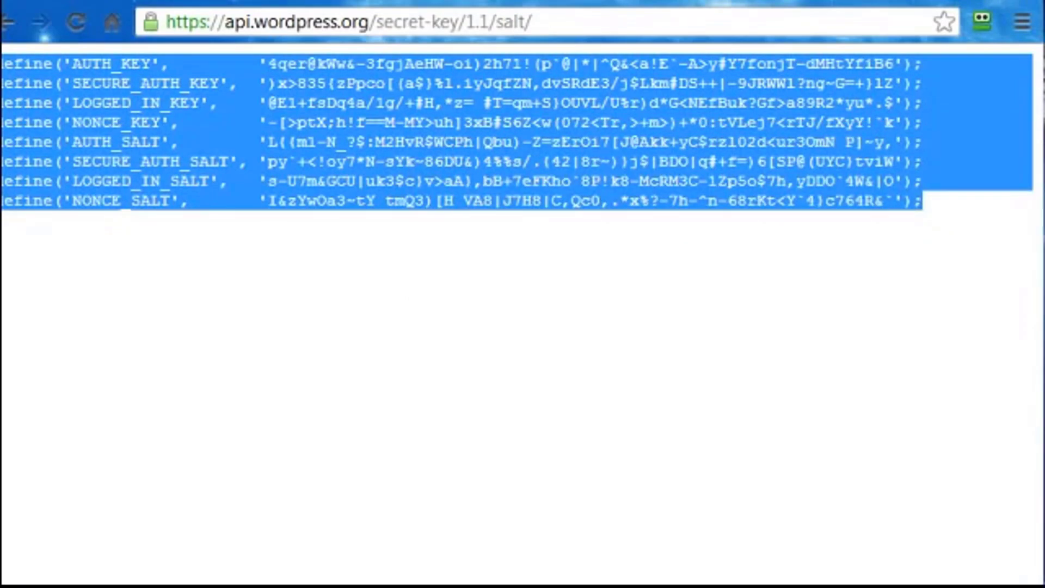
key(alt+Tab)
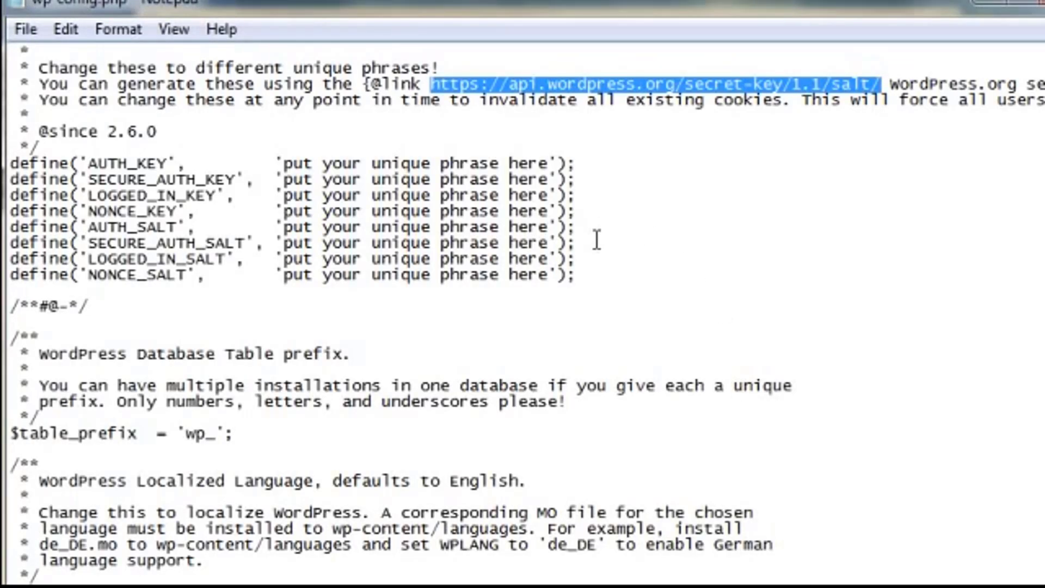
Delete the eight 'put your unique phrase here' lines and paste the generated keys in their place.
drag(576, 275, 10, 163)
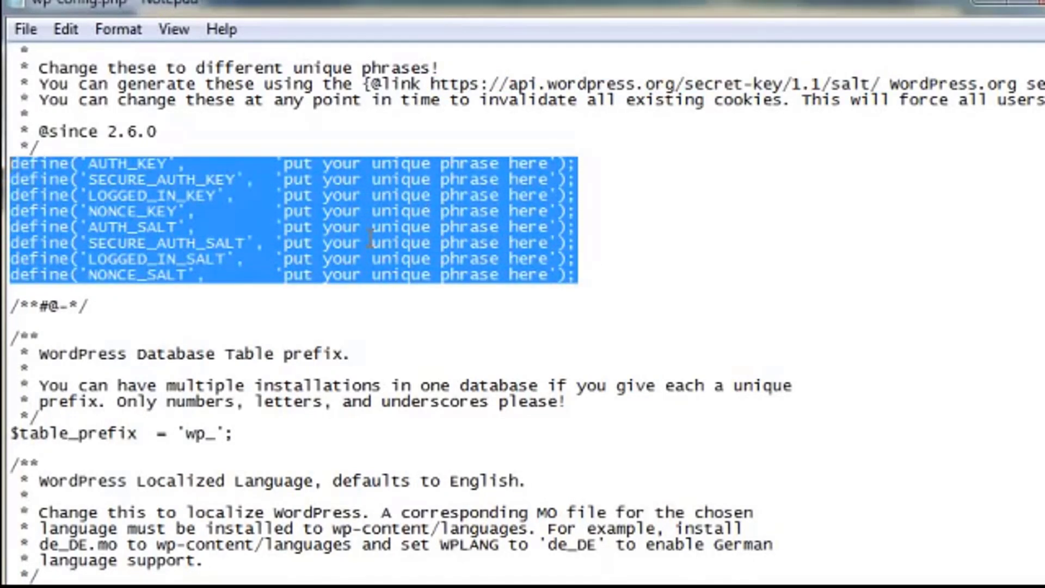
key(Delete)
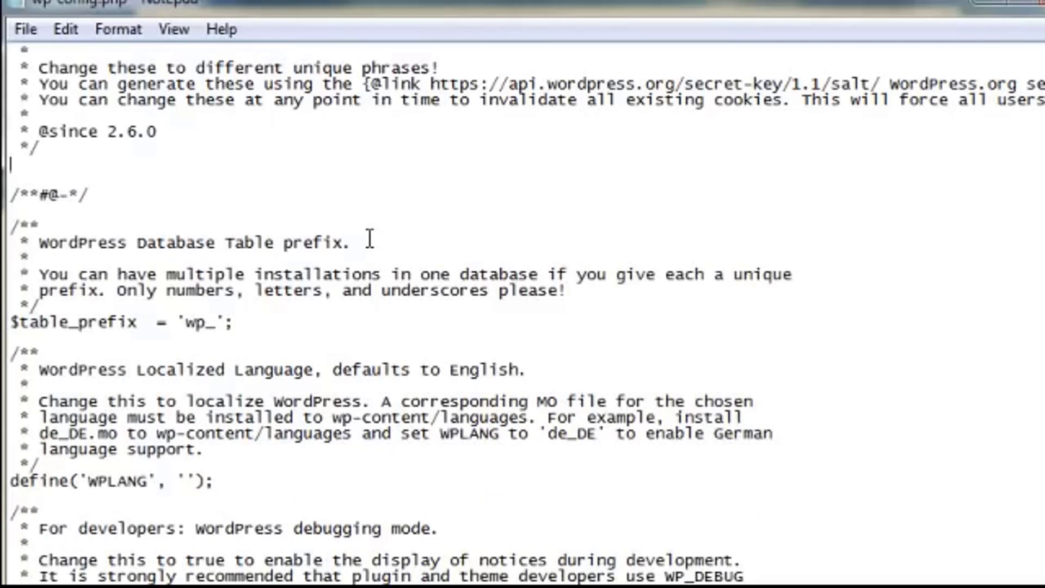
right_click(12, 163)
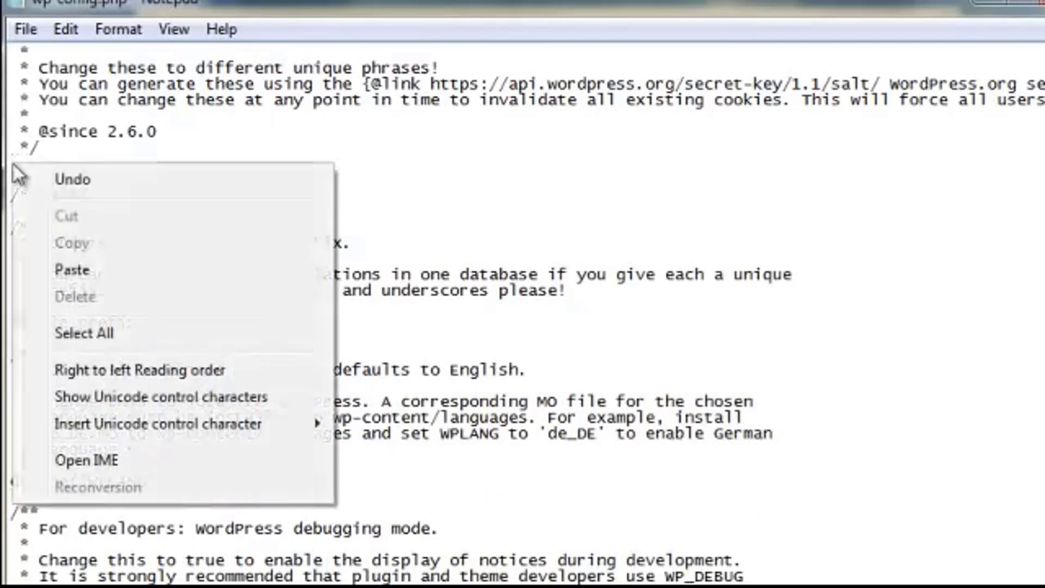
click(67, 269)
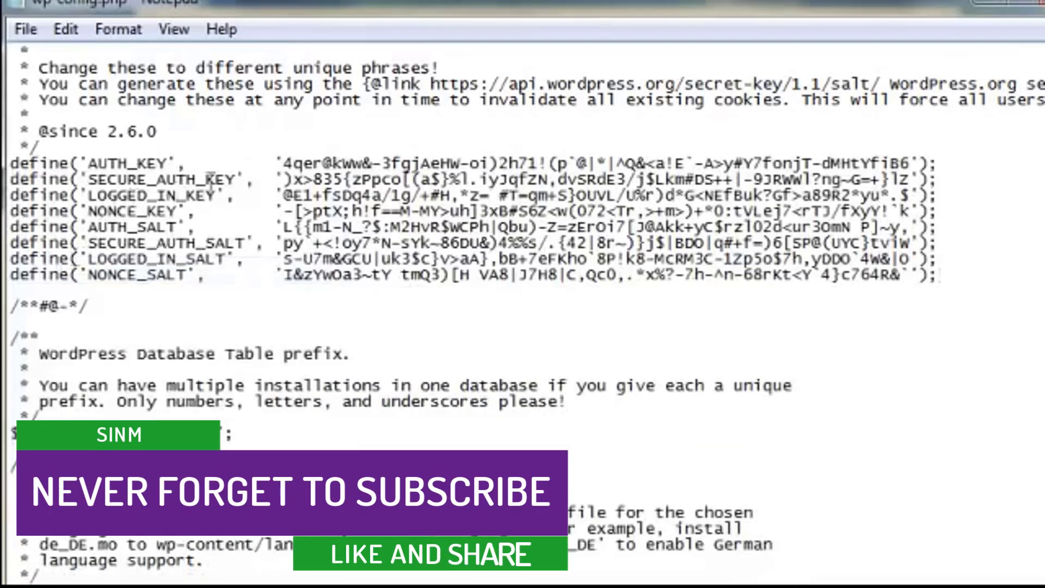
click(948, 278)
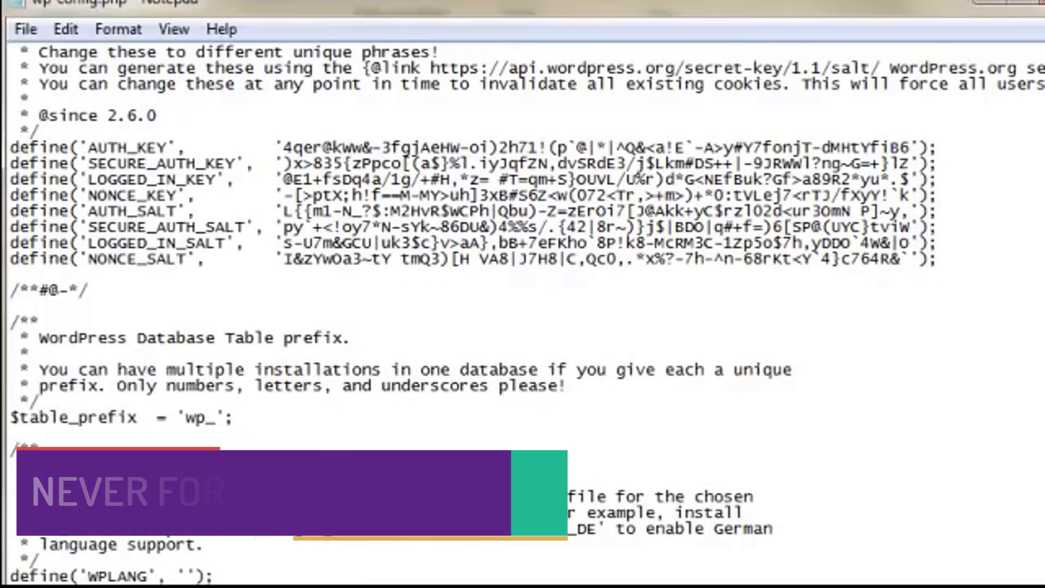
scroll(522, 315, down, 3)
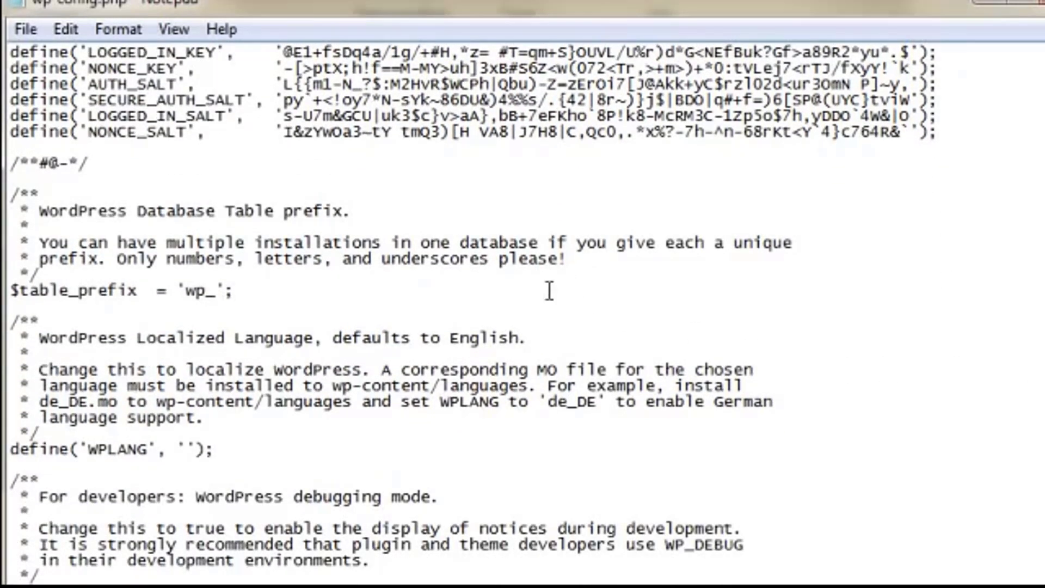
Insert 58a into $table_prefix so it reads 'wp58a_', then save wp-config.php.
drag(28, 292, 226, 292)
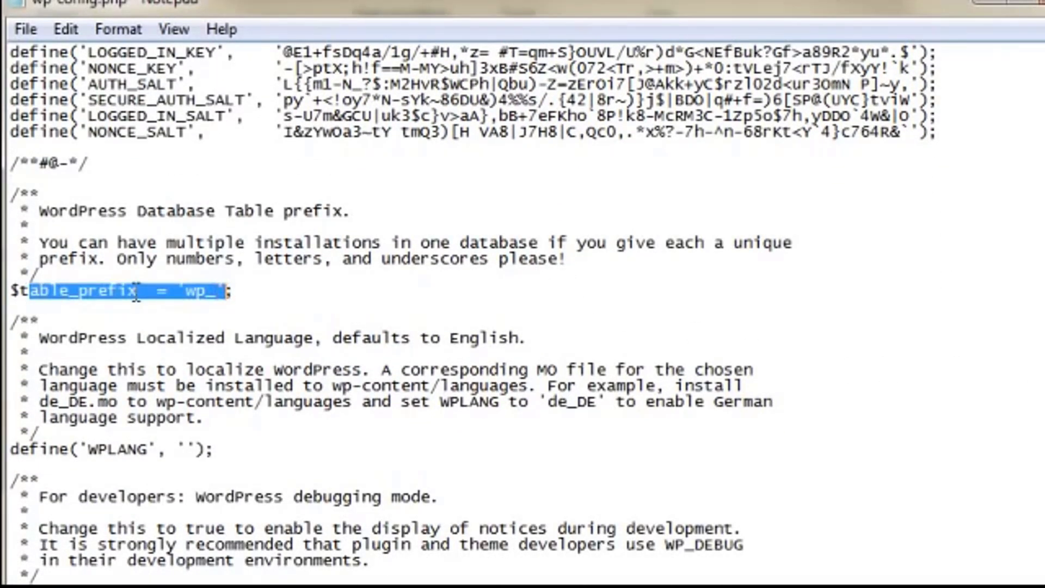
click(208, 294)
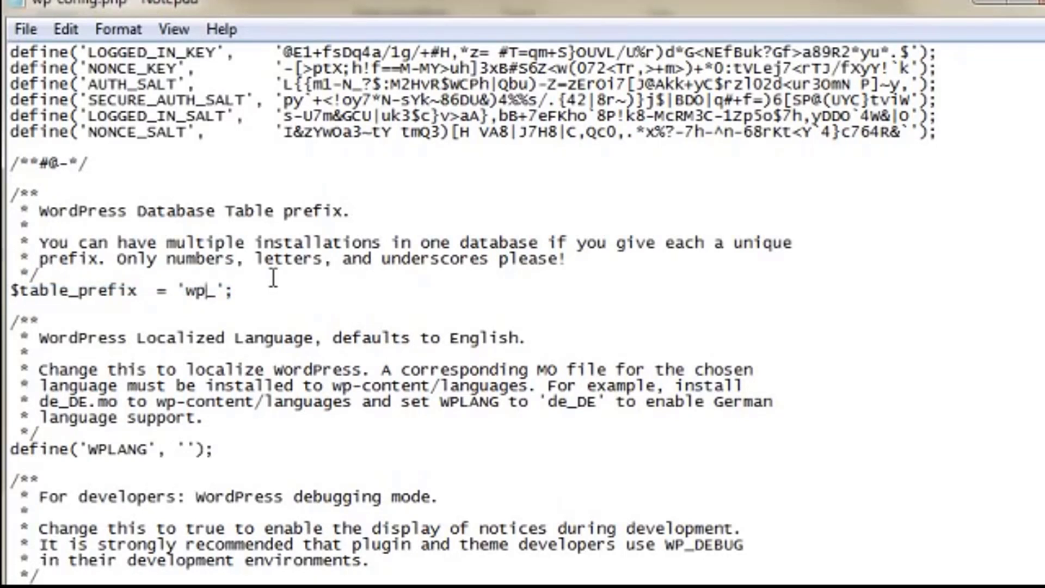
double_click(190, 294)
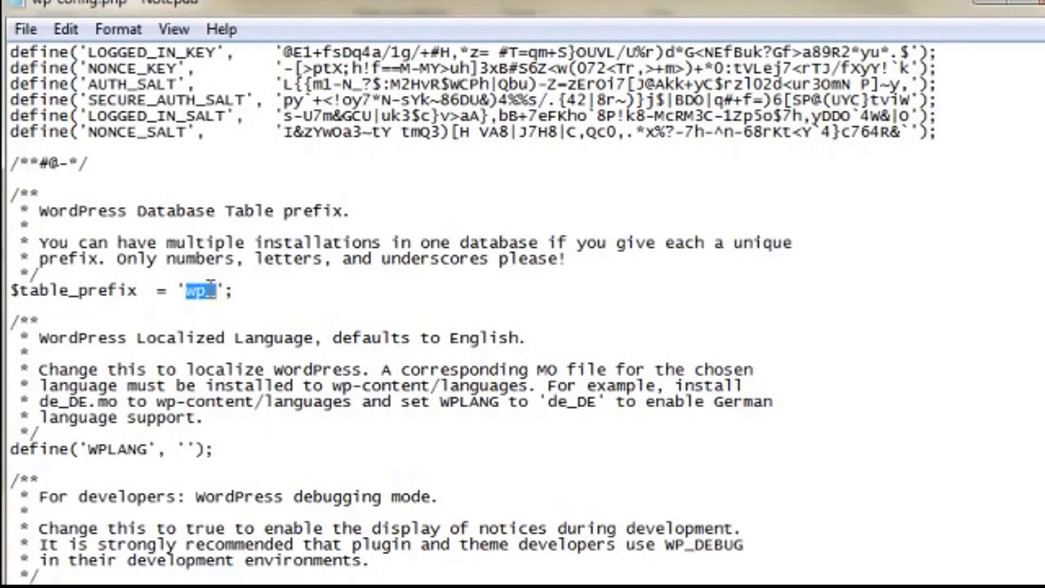
click(194, 282)
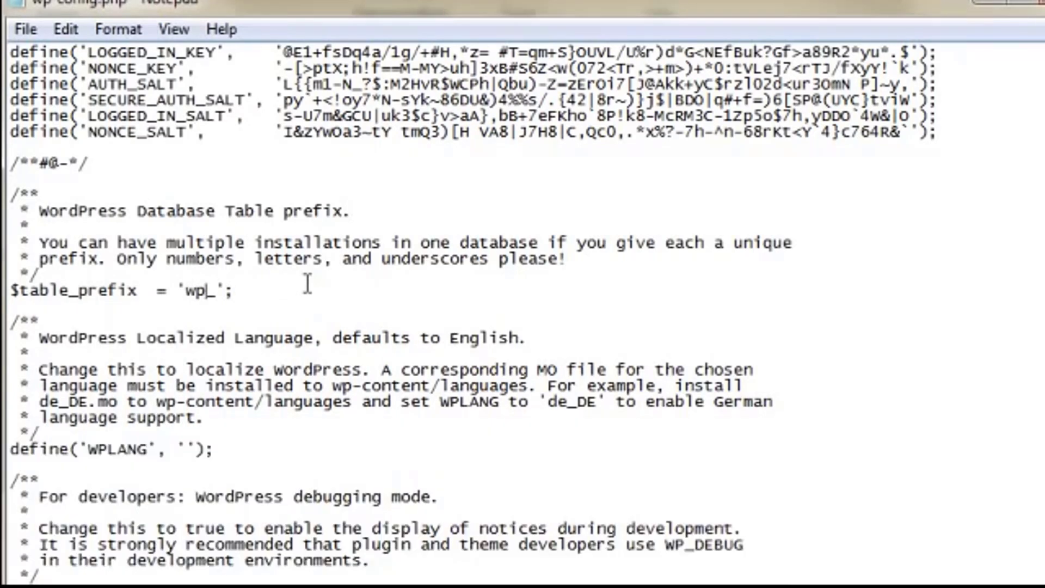
text(58a)
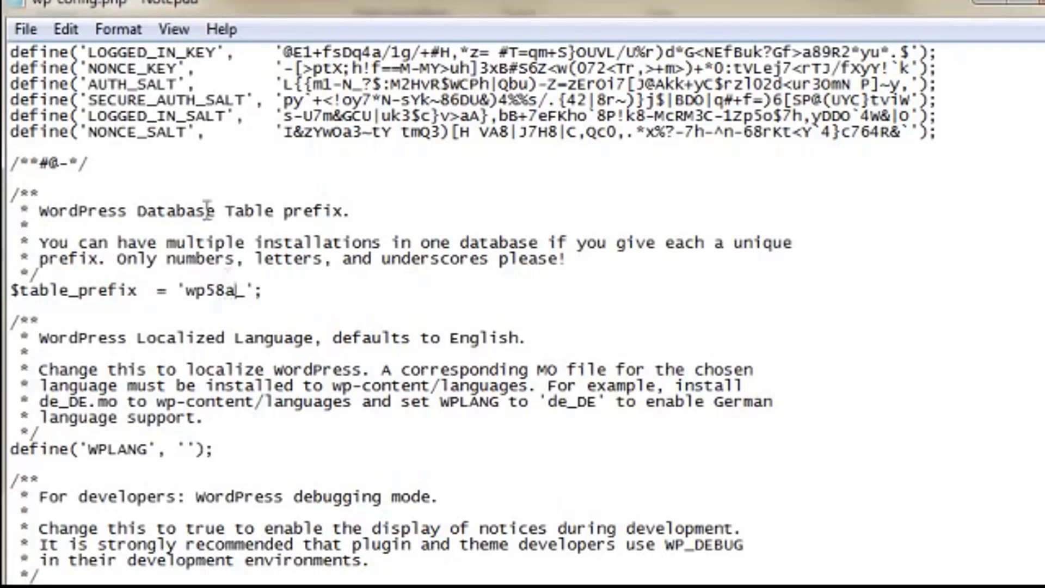
click(32, 30)
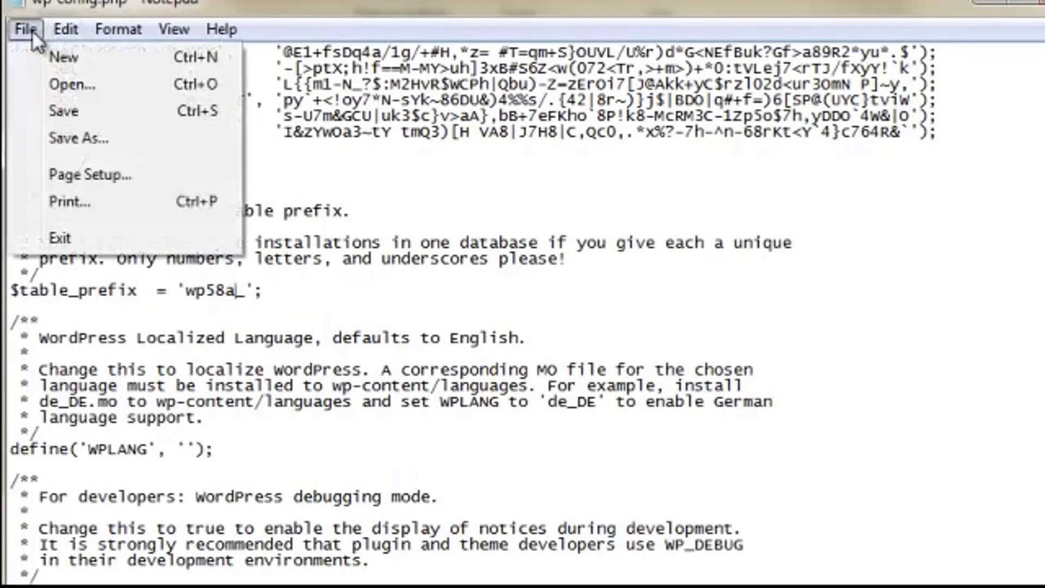
click(63, 112)
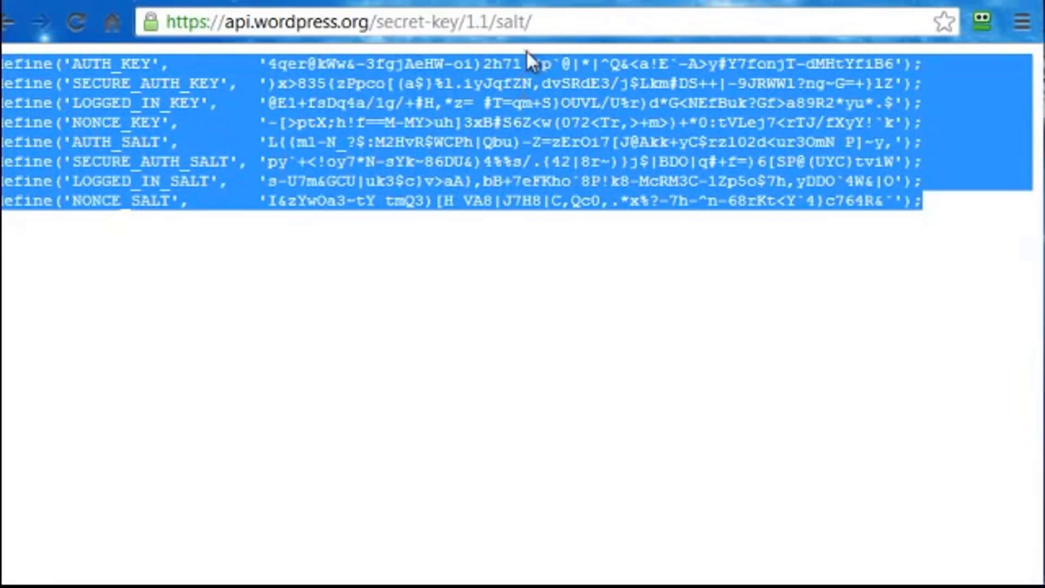
Overwrite the address bar with mugsandcups.com/, clearing the trial /blog1 and testing123 paths.
drag(553, 25, 146, 15)
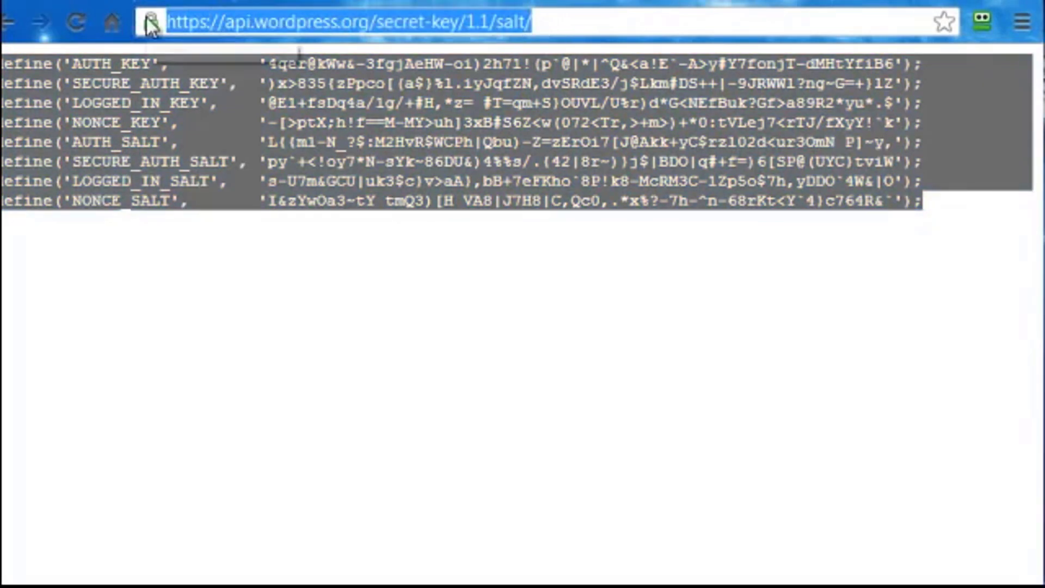
text(mugsandcups.com)
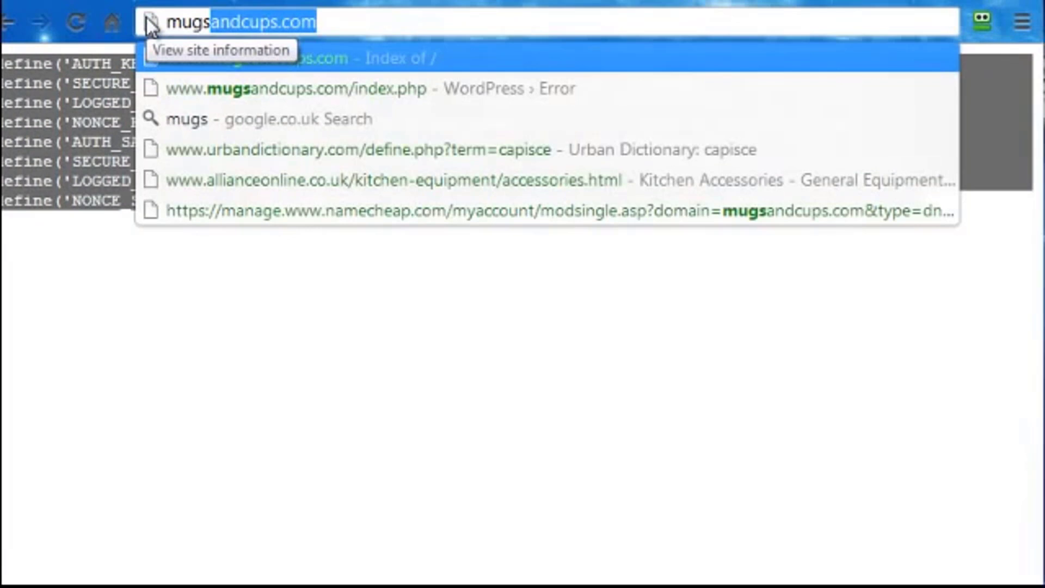
key(End)
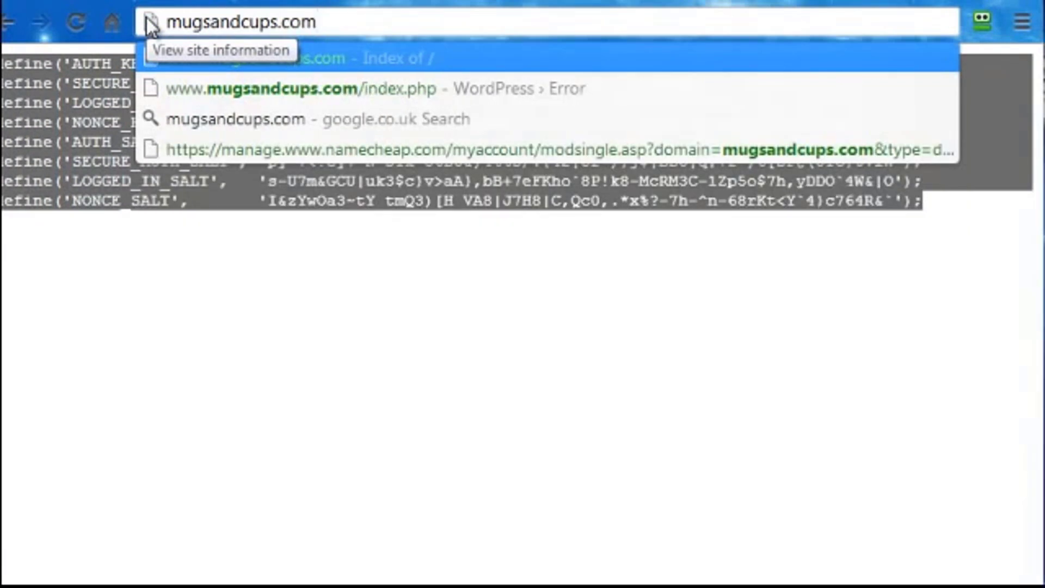
text(/)
key(BackSpace)
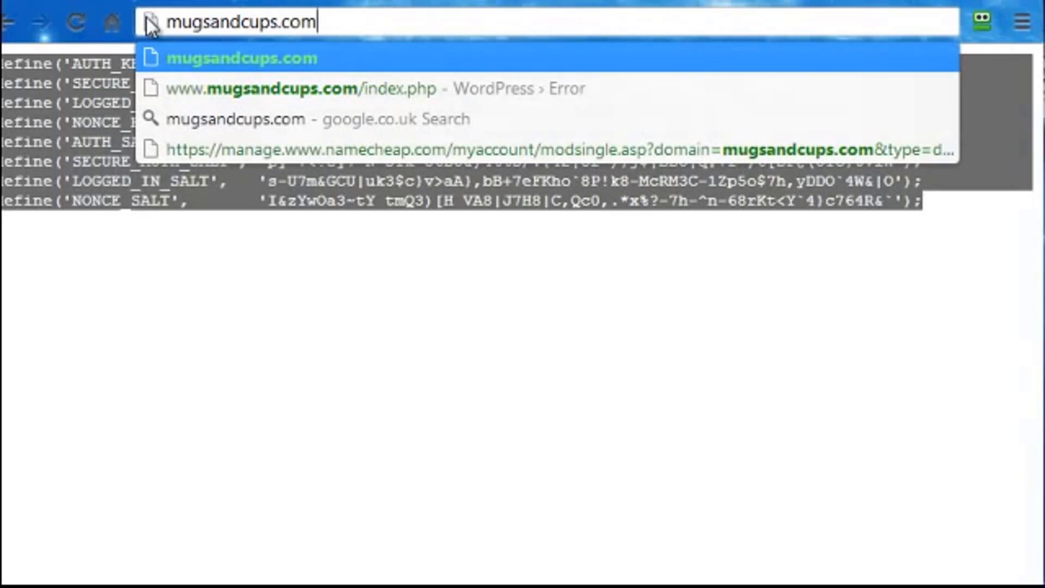
text(/blog)
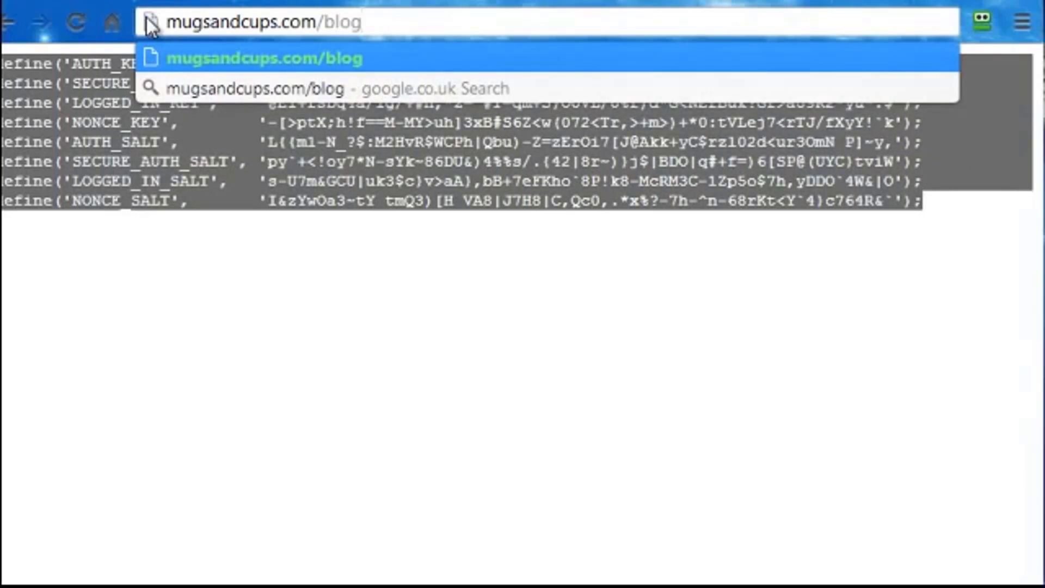
text(1)
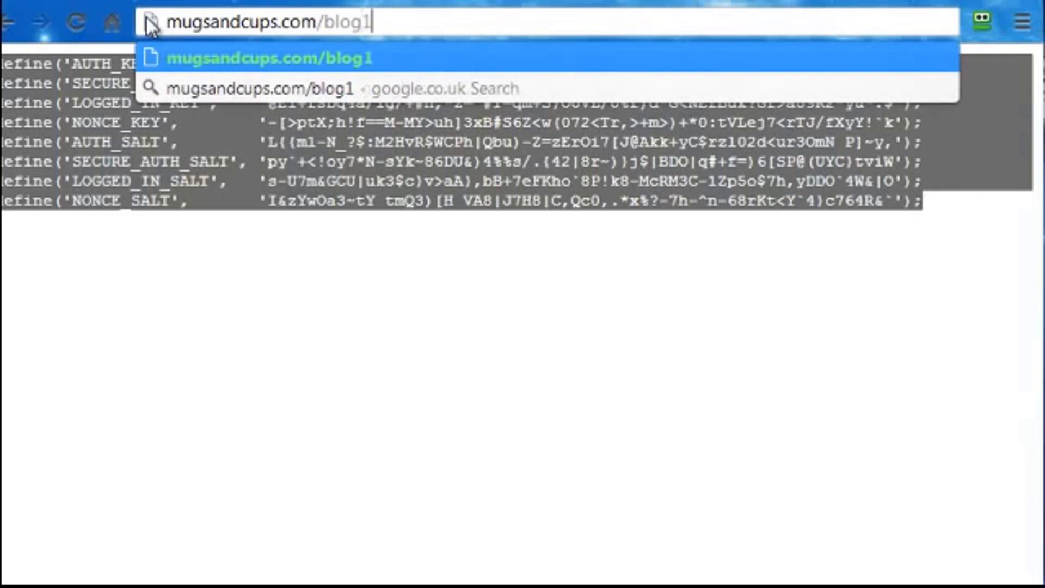
key(BackSpace)
key(BackSpace)
key(BackSpace)
key(BackSpace)
key(BackSpace)
text(testing123)
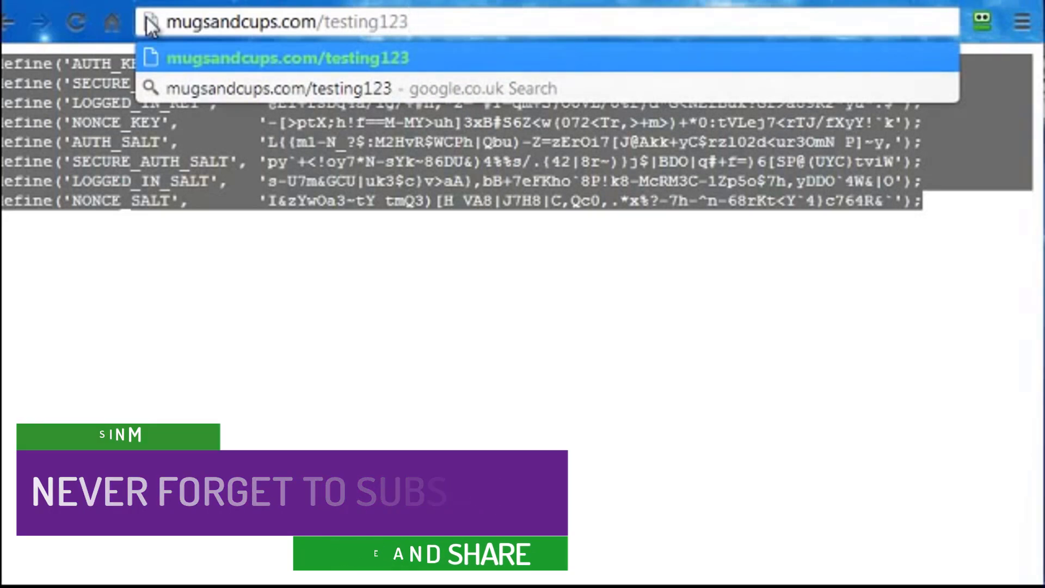
key(BackSpace)
key(BackSpace)
key(BackSpace)
key(BackSpace)
key(BackSpace)
key(BackSpace)
key(BackSpace)
key(BackSpace)
key(BackSpace)
key(BackSpace)
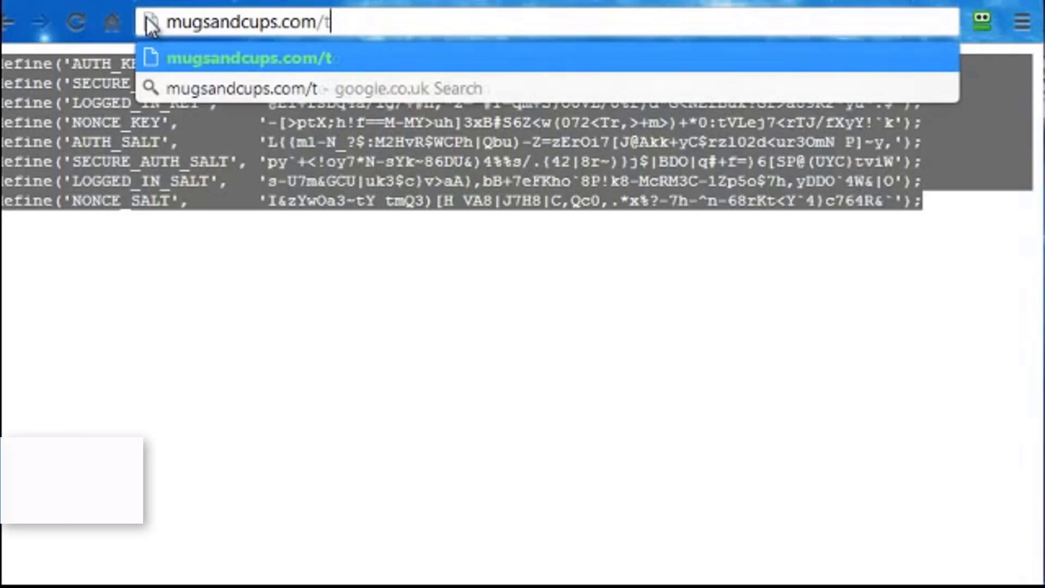
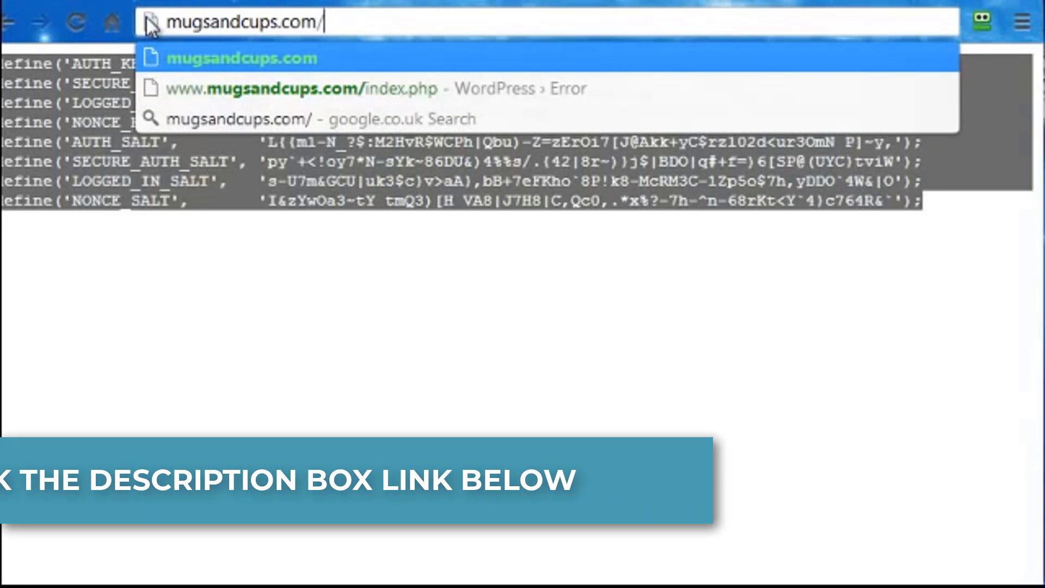
Load mugsandcups.com to show WordPress's missing wp-config.php error and highlight that file name.
key(Return)
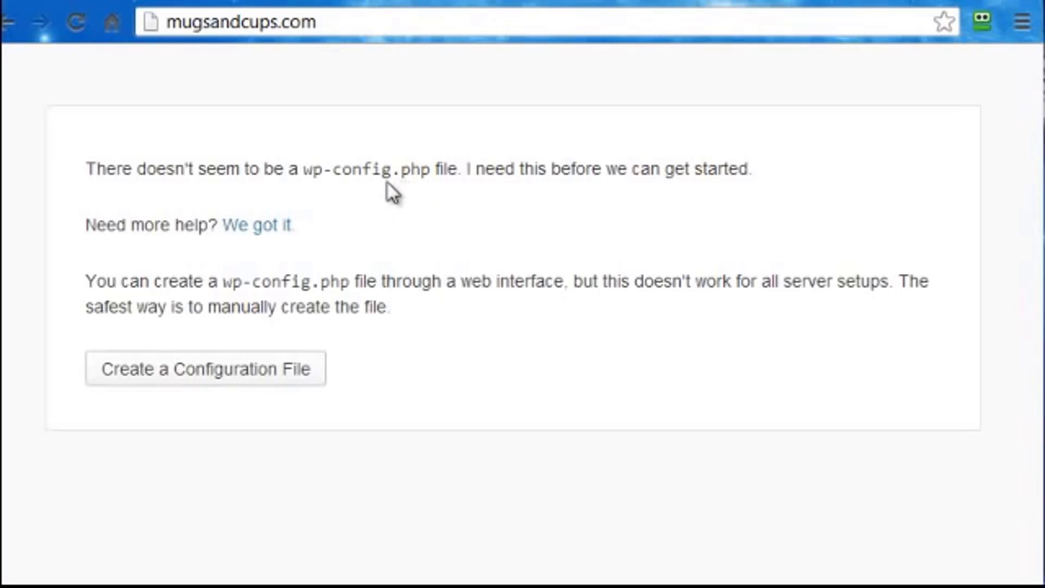
drag(303, 170, 431, 169)
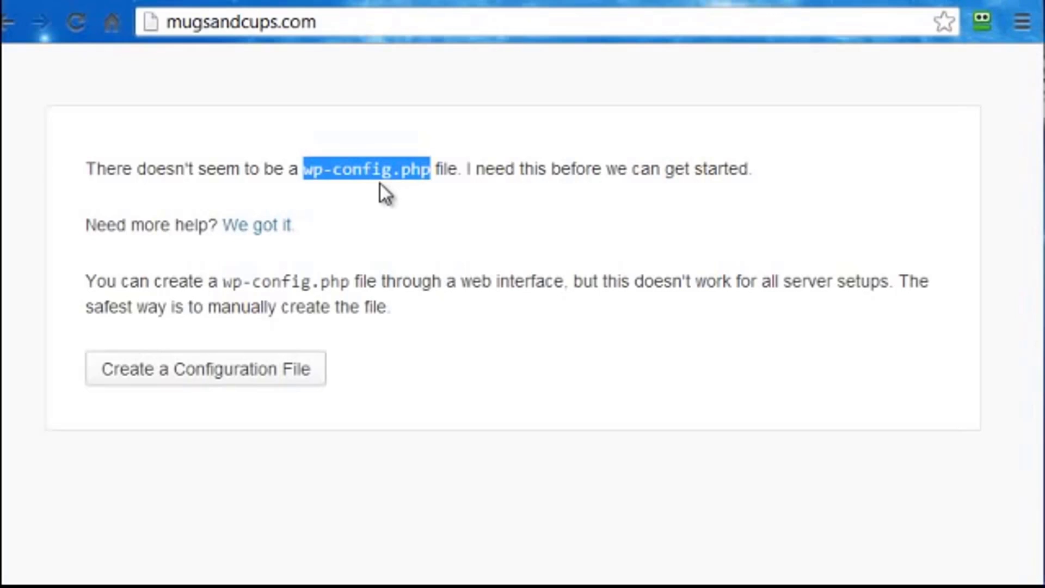
key(alt+Tab)
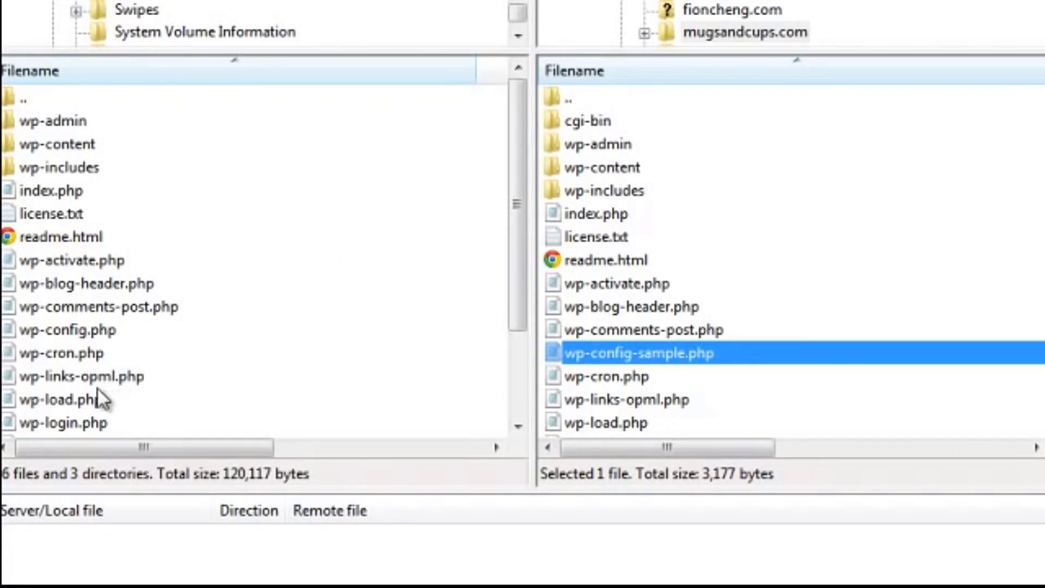
Delete wp-config-sample.php from the mugsandcups.com server in FileZilla.
click(76, 339)
scroll(112, 374, down, 2)
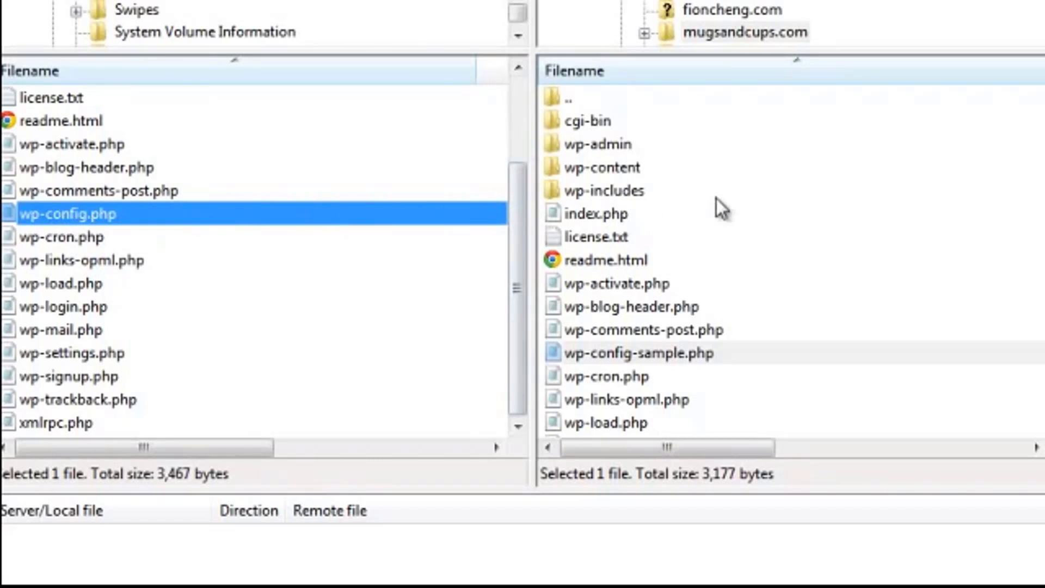
scroll(707, 261, down, 2)
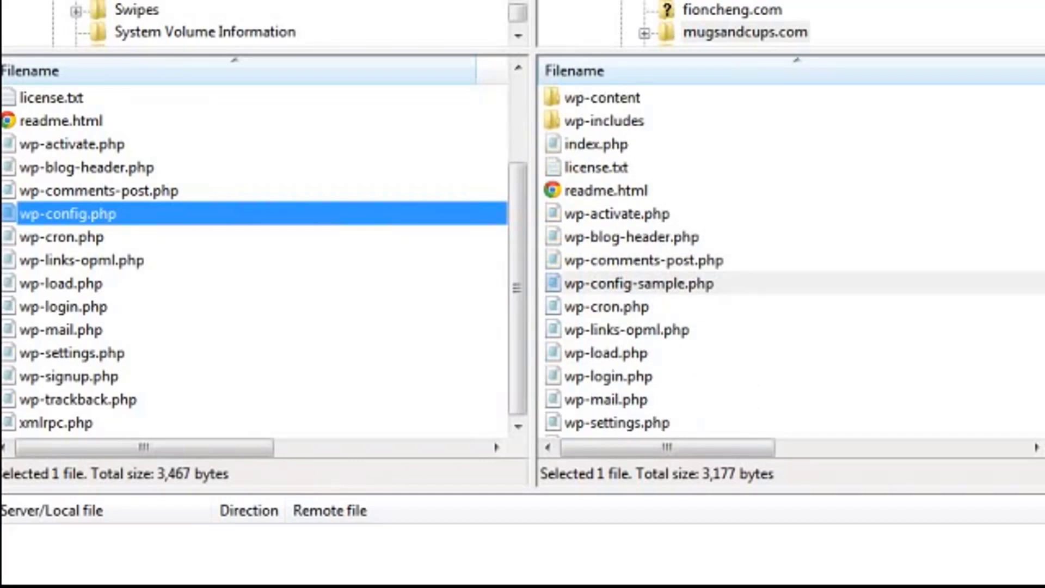
click(602, 261)
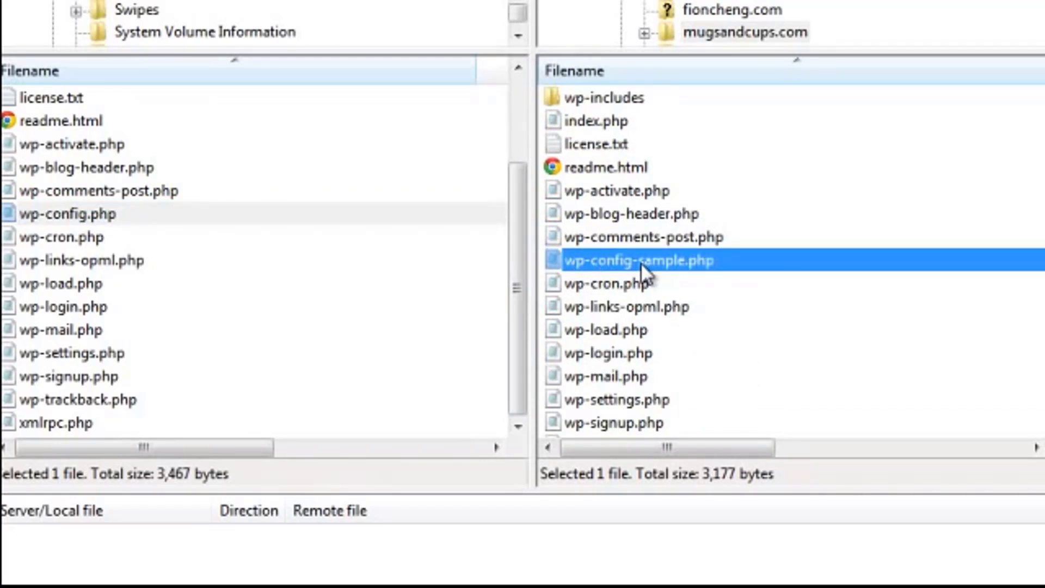
right_click(671, 260)
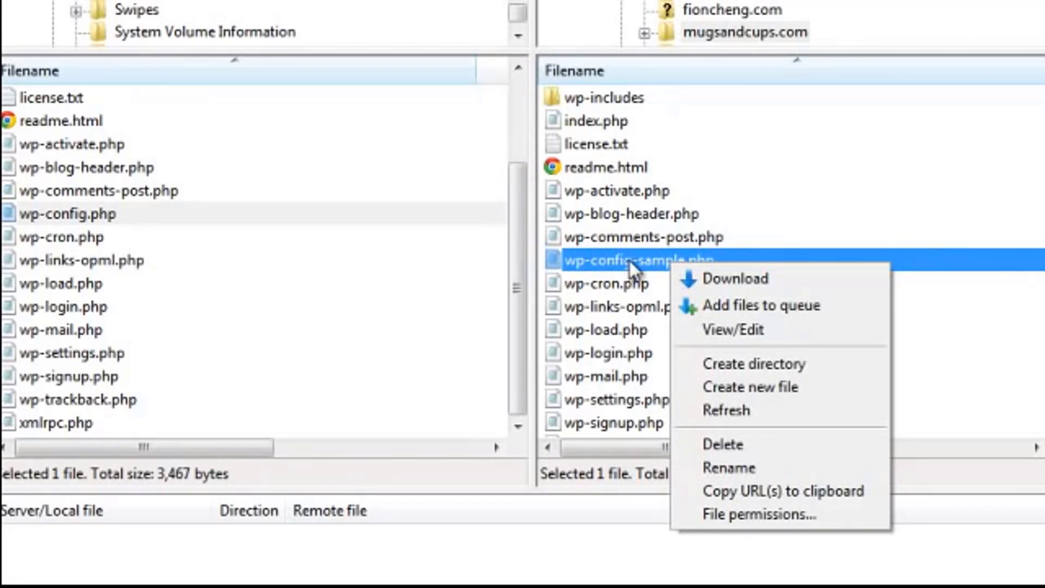
click(710, 439)
click(489, 458)
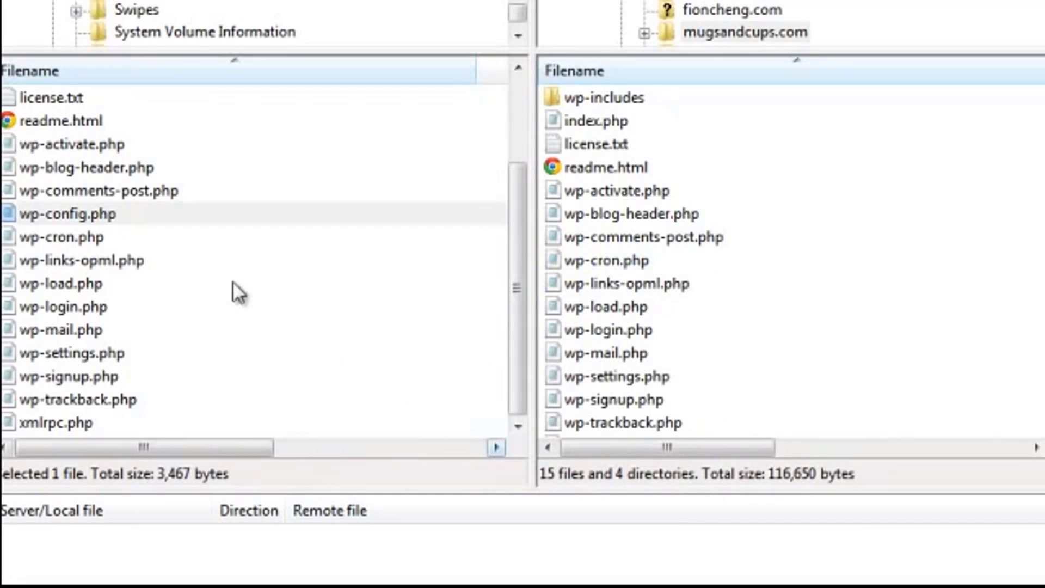
Upload the local wp-config.php to the server and check it arrived.
click(68, 216)
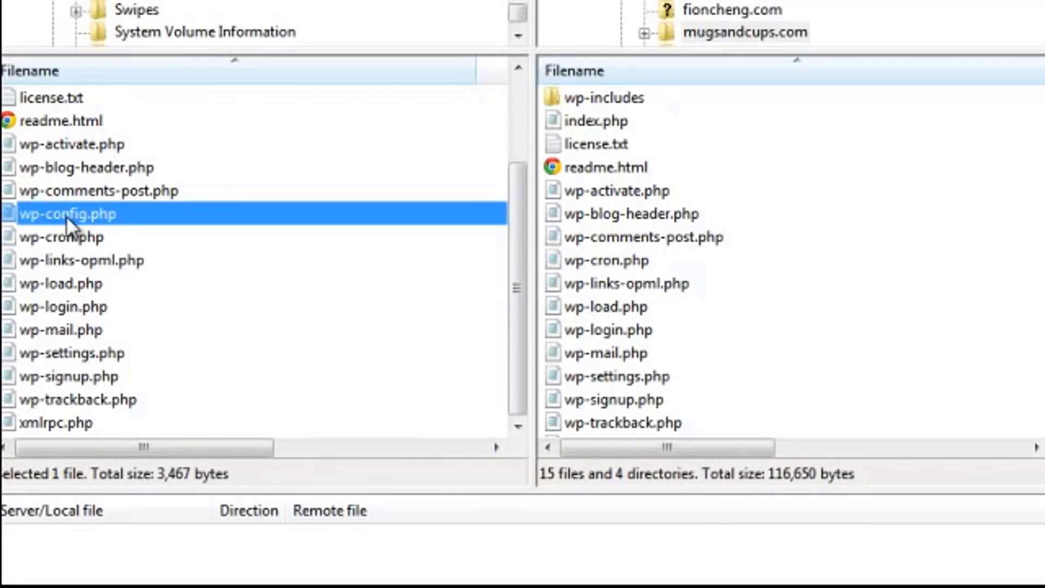
right_click(66, 216)
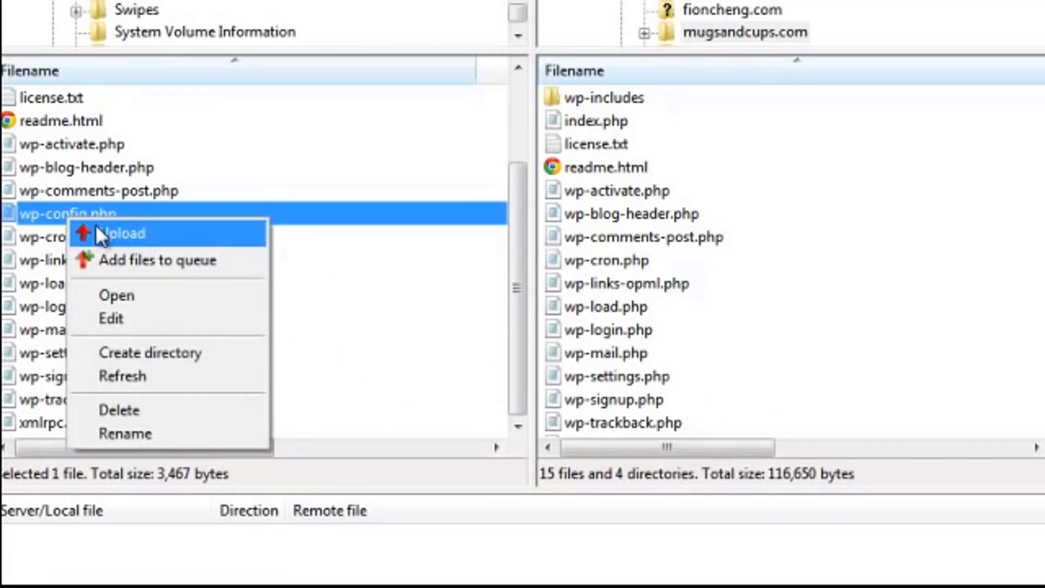
click(84, 233)
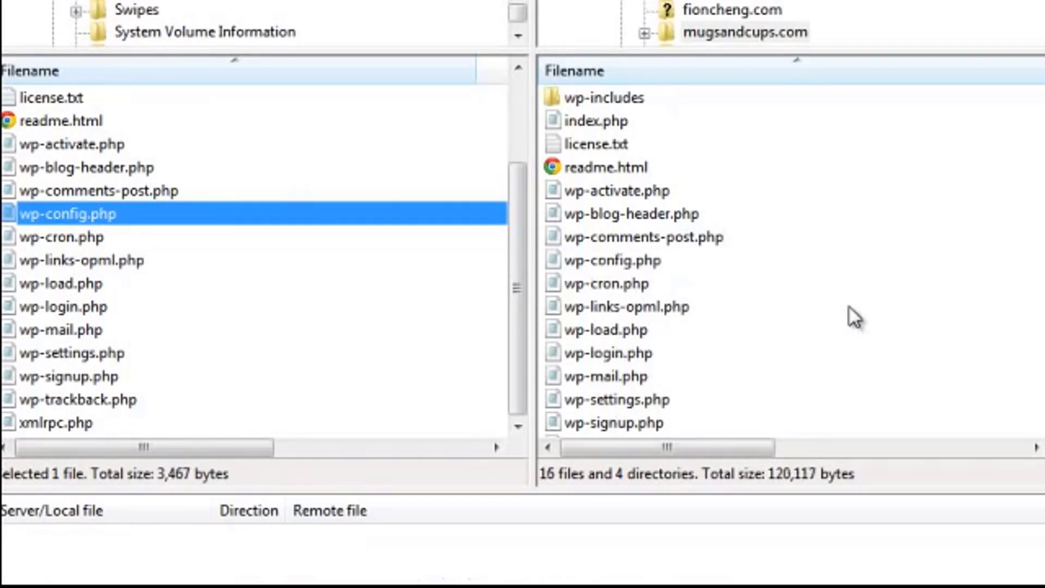
click(648, 264)
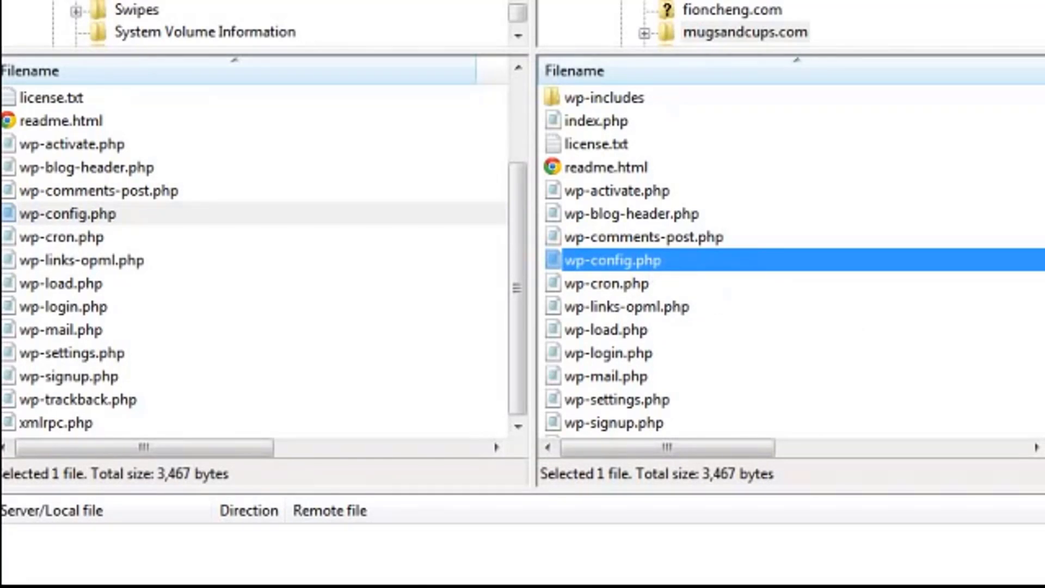
key(alt+Tab)
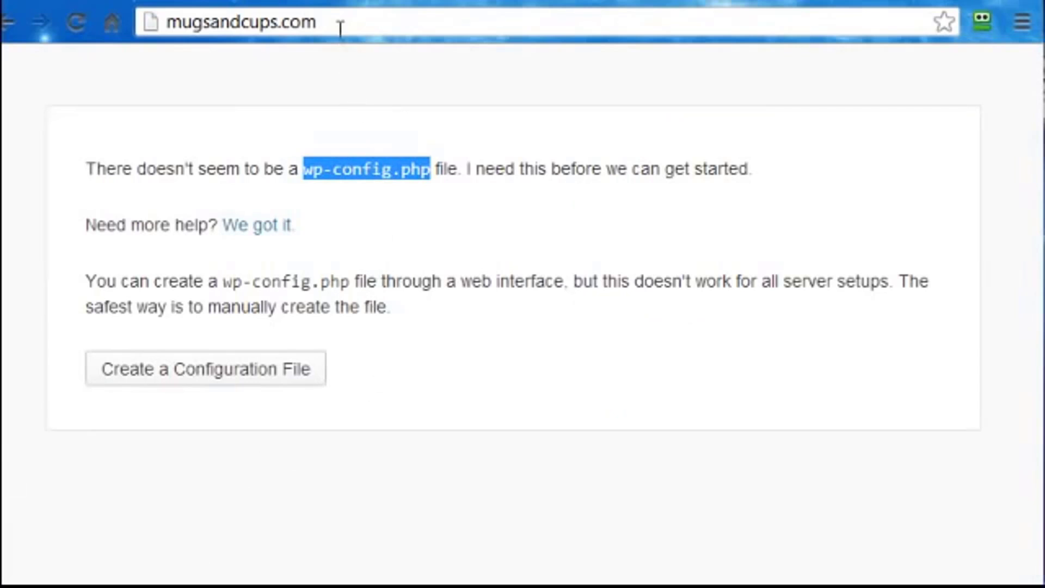
Reload mugsandcups.com and scroll down to WordPress's Information needed install form.
click(340, 27)
key(Return)
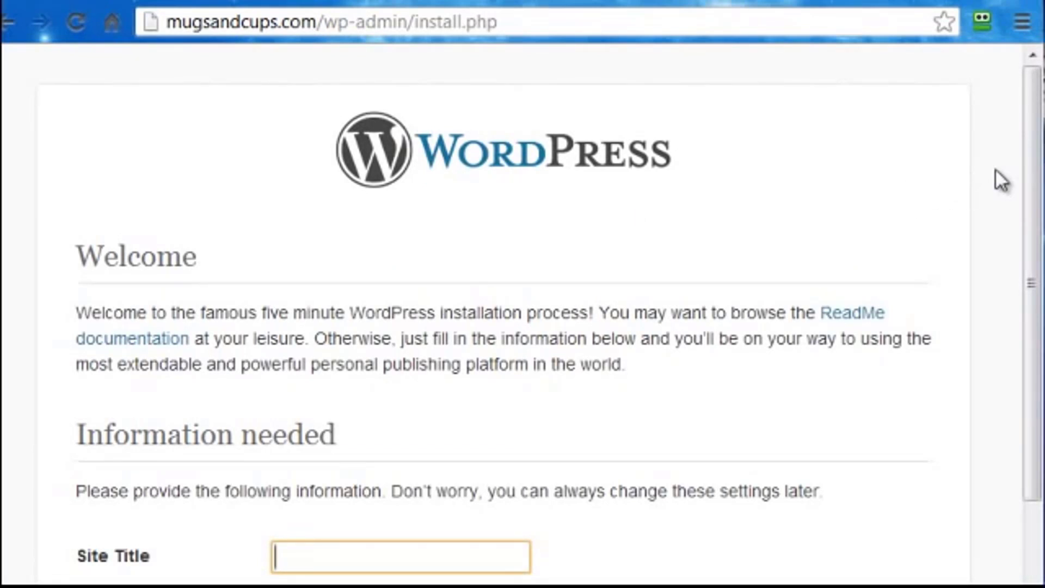
drag(1030, 172, 1036, 197)
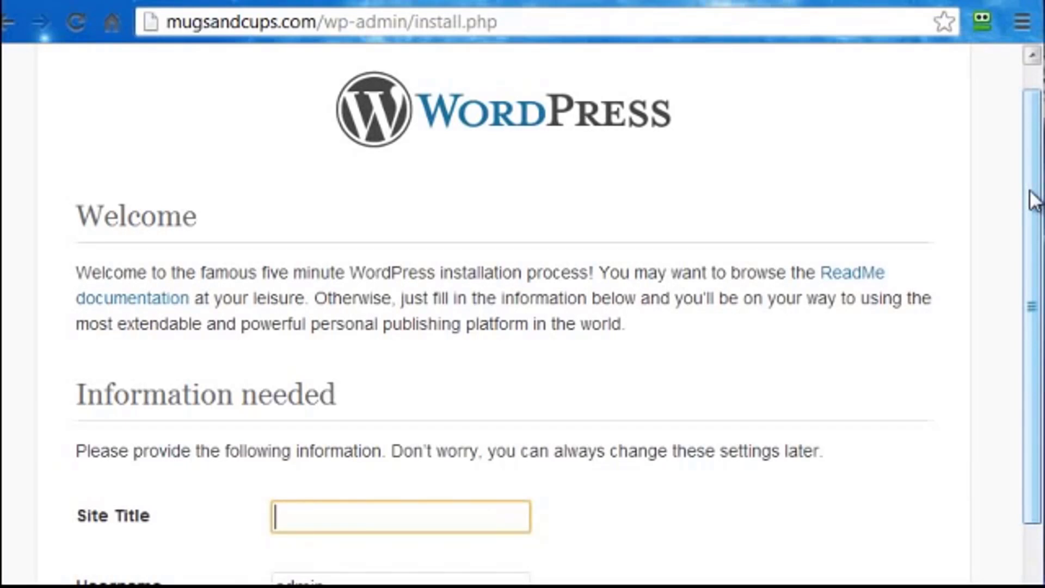
drag(1033, 201, 1018, 381)
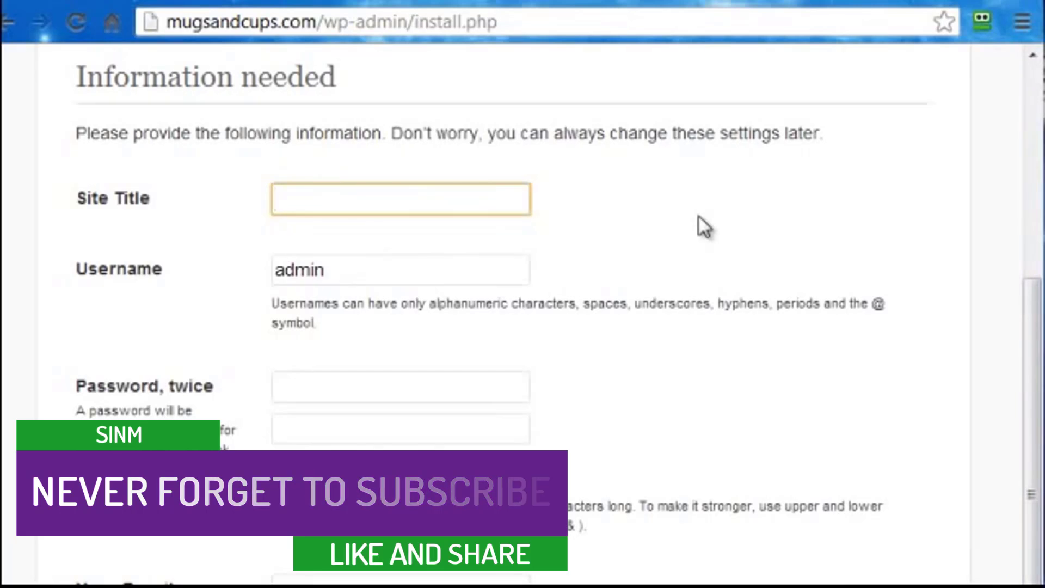
Enter site title 'Mugs And Cups' and replace the default 'admin' with a custom admin username.
text(Mugs And Cups)
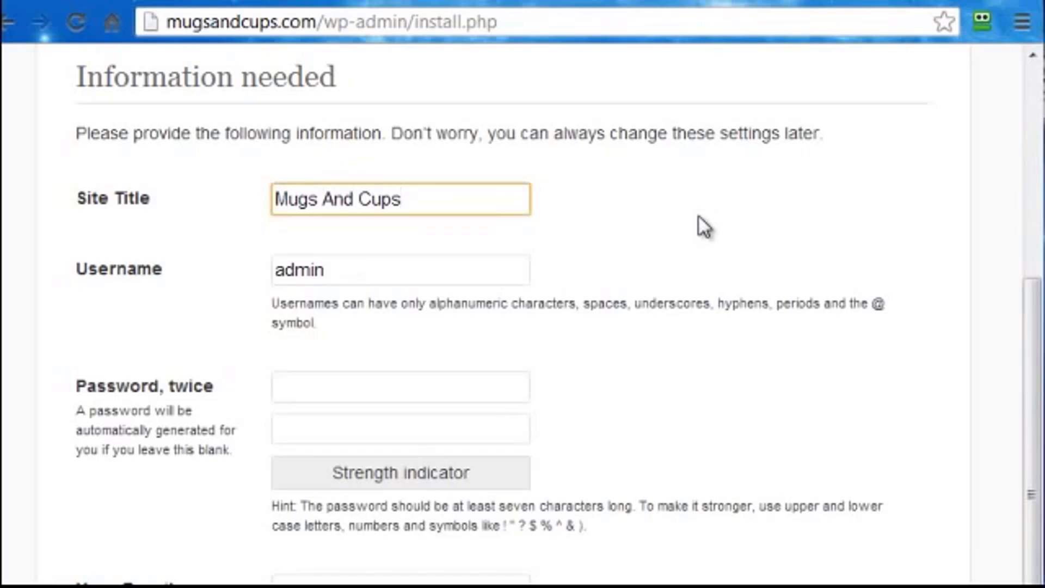
drag(1037, 301, 1026, 367)
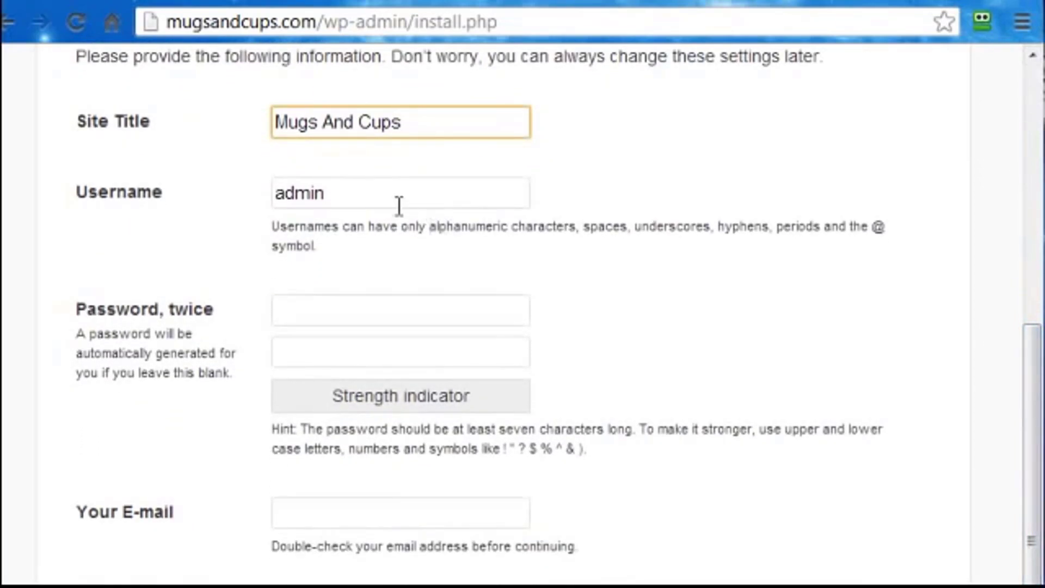
click(340, 194)
drag(340, 194, 280, 195)
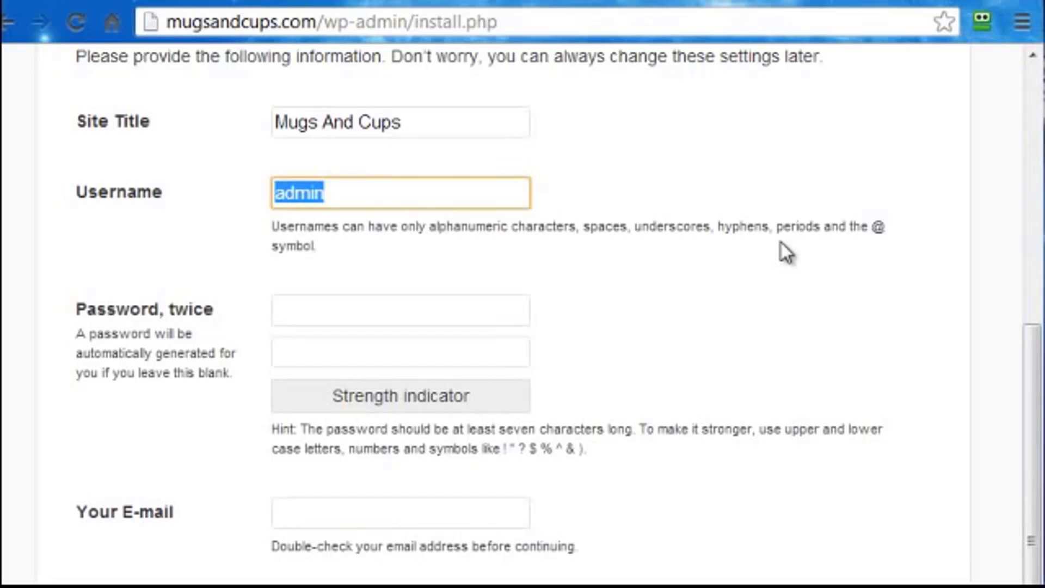
text(S)
key(BackSpace)
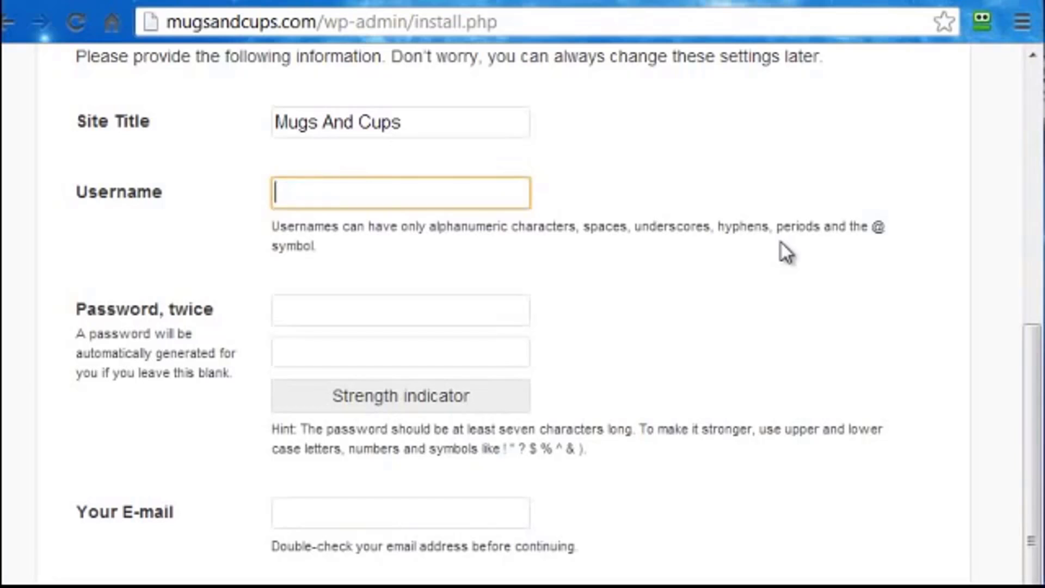
text(Mugs)
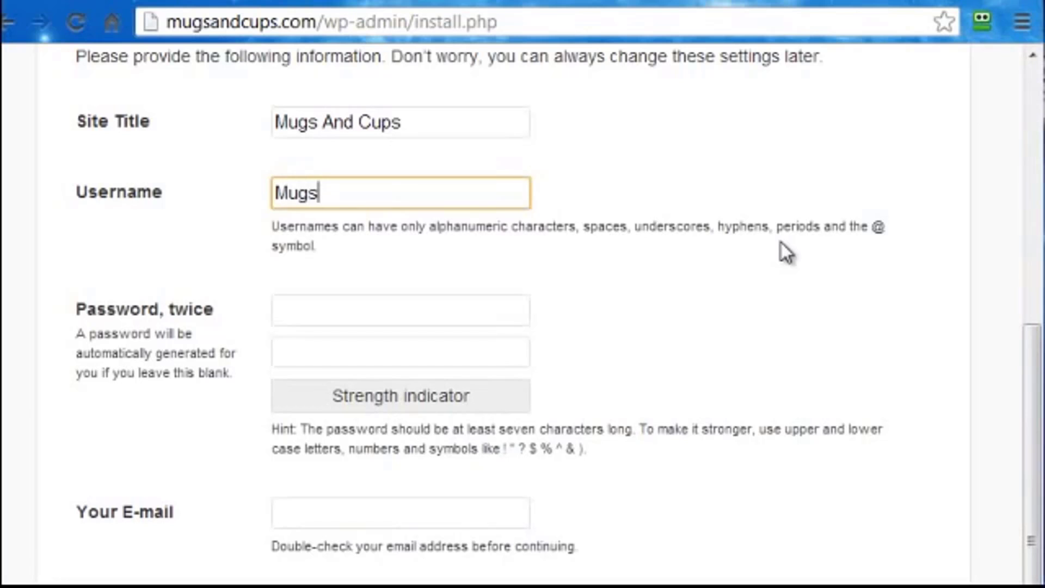
text(Adminy)
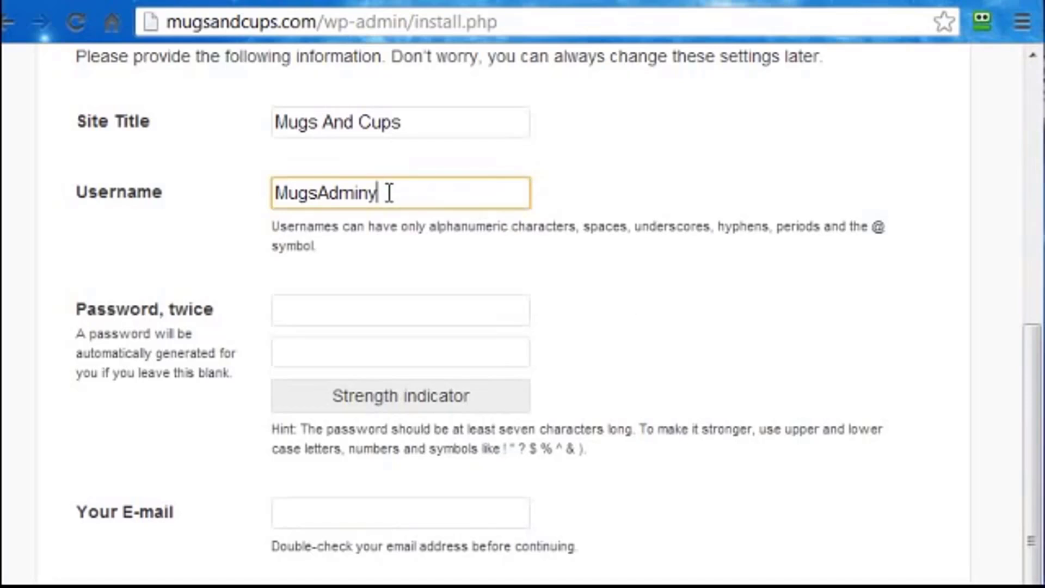
drag(390, 191, 283, 202)
text(2)
drag(450, 191, 272, 195)
key(ctrl+c)
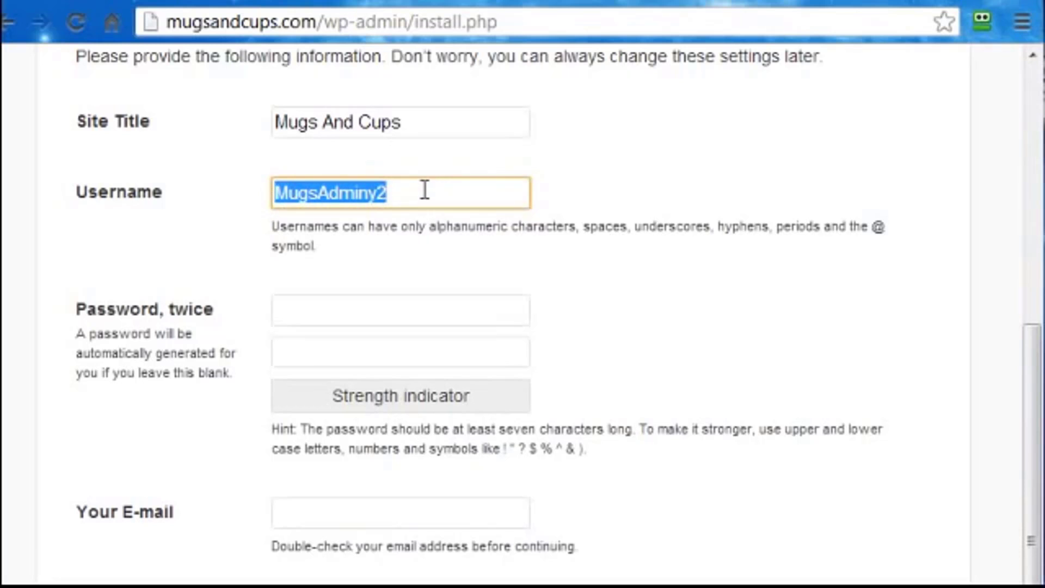
click(314, 311)
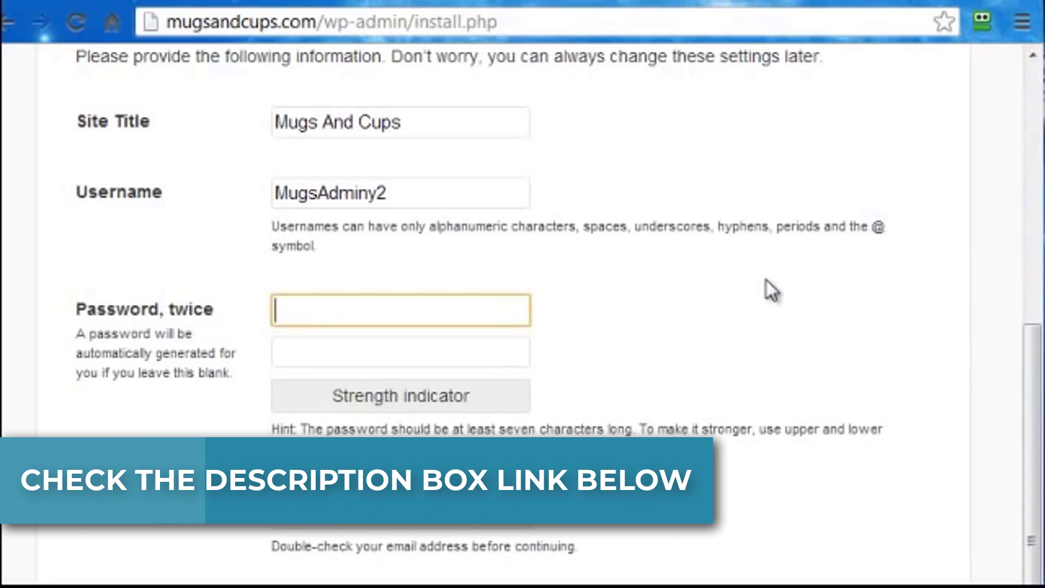
Enter the same admin password in both fields until it rates Medium strength.
text(••)
key(BackSpace)
key(BackSpace)
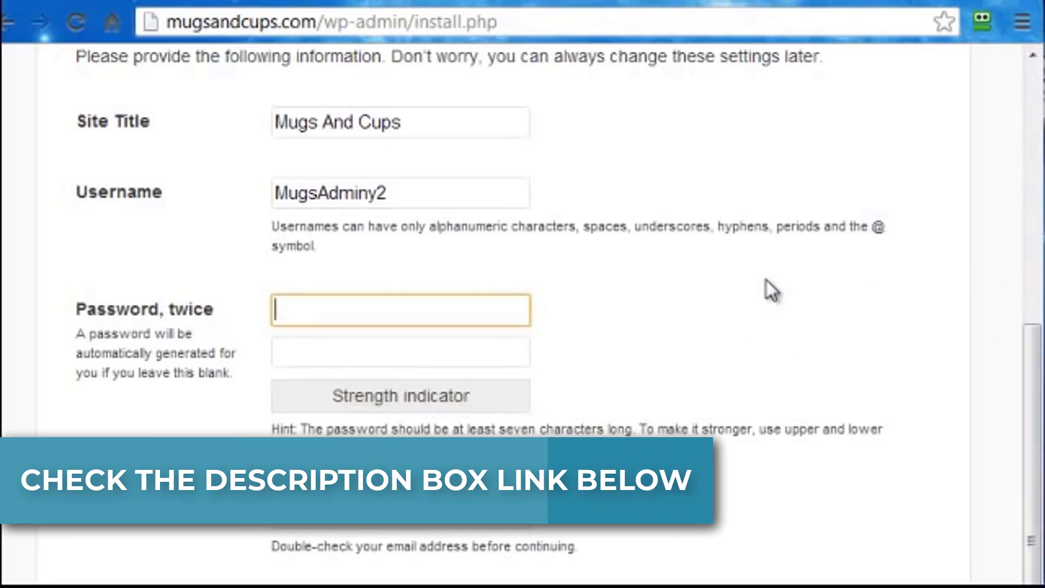
text(•••••••••)
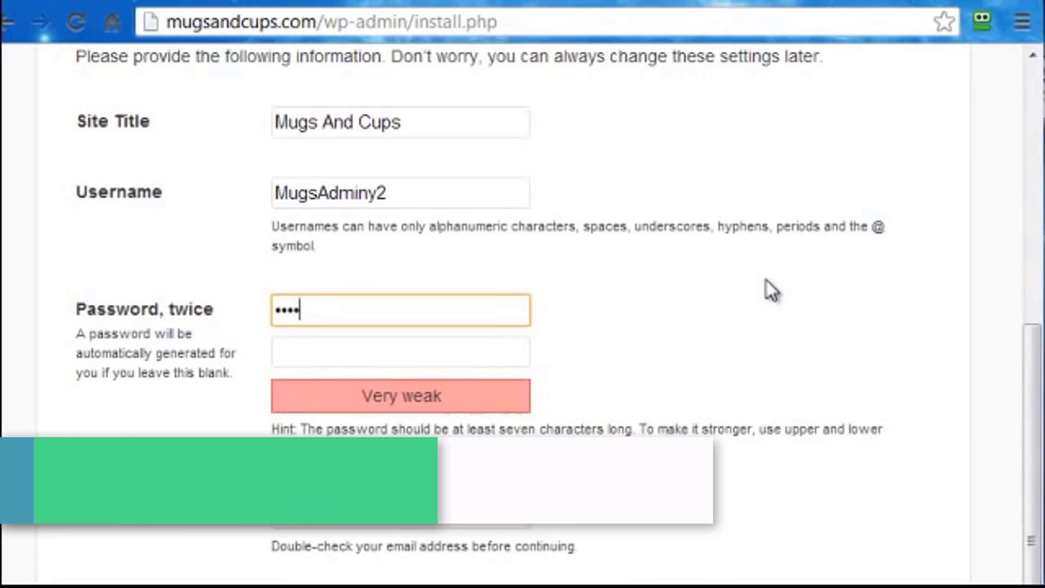
text(•)
key(Tab)
text(•••••••••••)
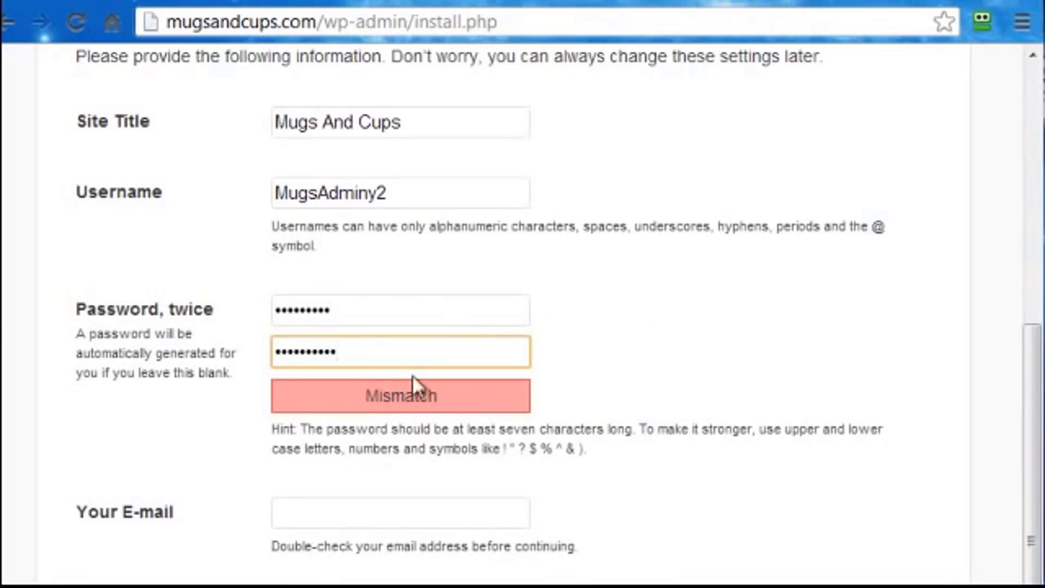
double_click(408, 303)
text(•••••••••••)
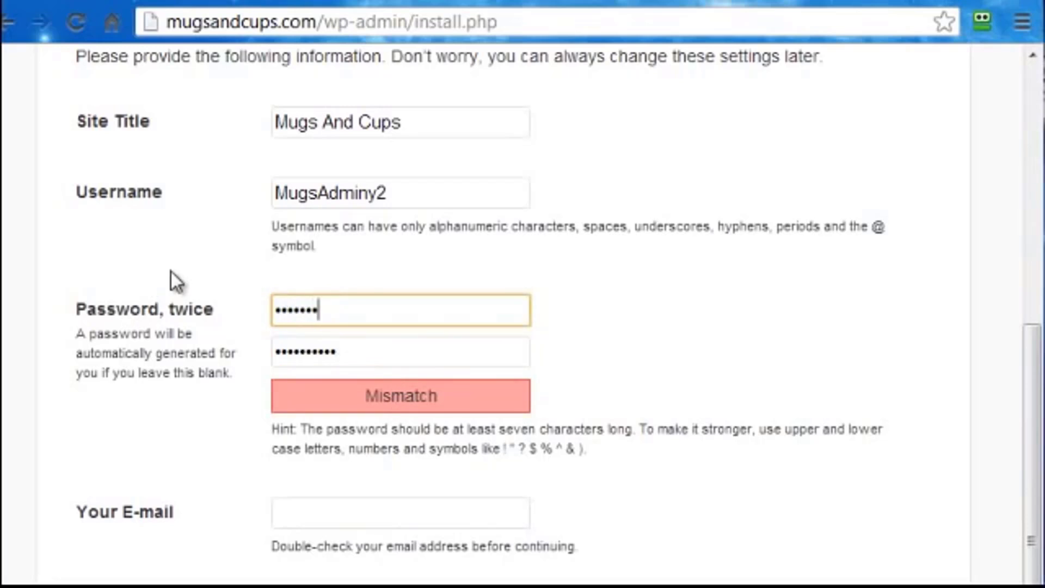
key(Tab)
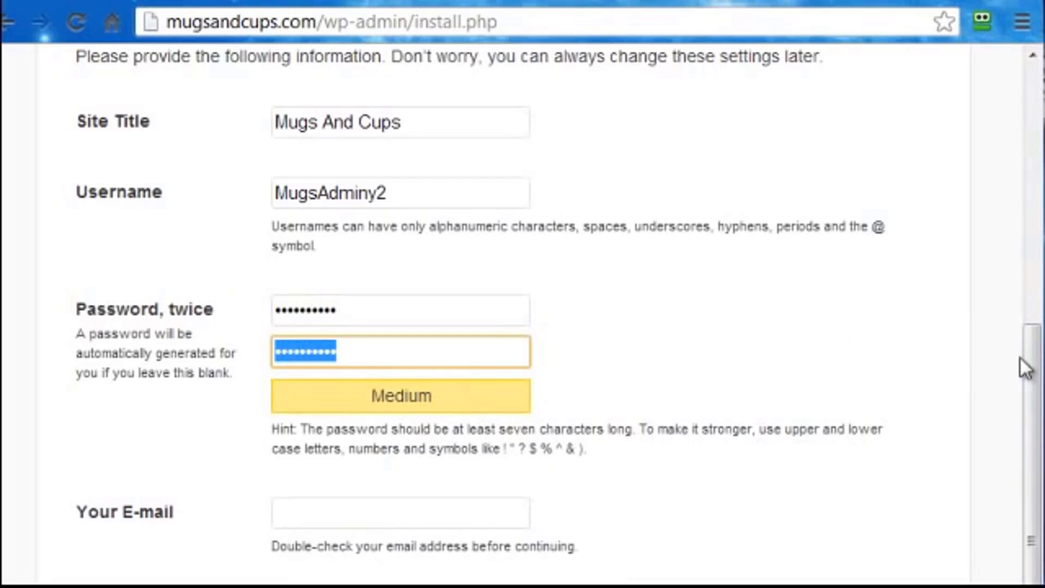
click(324, 514)
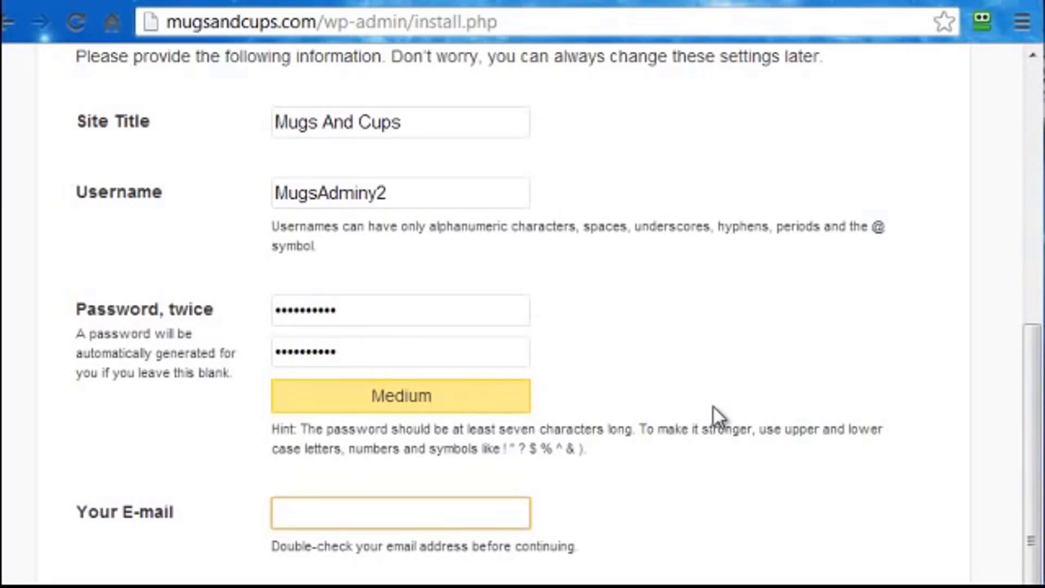
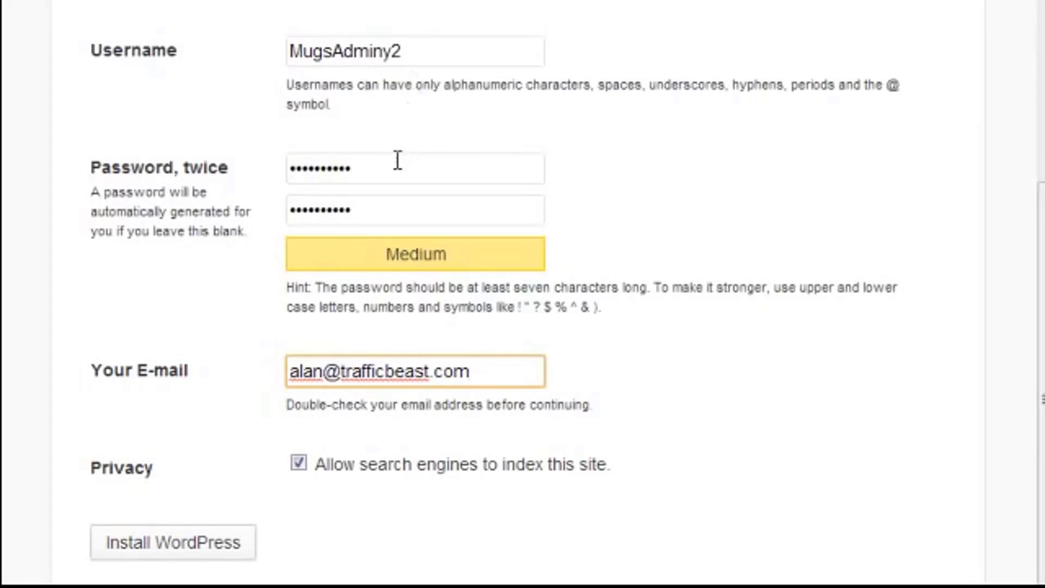
Enter the admin's e-mail address and install WordPress with search indexing left allowed.
click(174, 542)
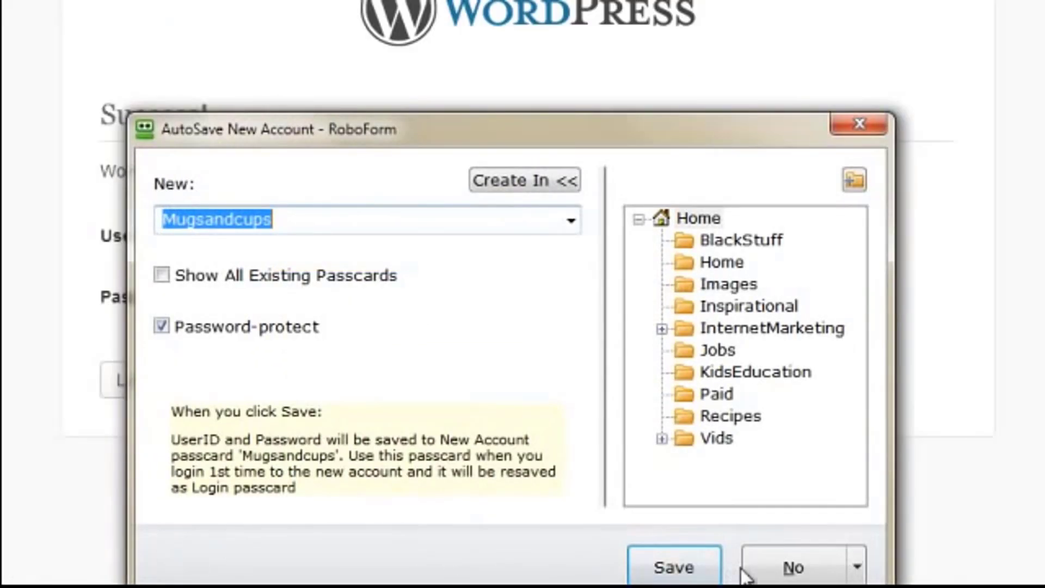
Decline RoboForm's save prompt and go to the Mugs And Cups login page.
click(773, 570)
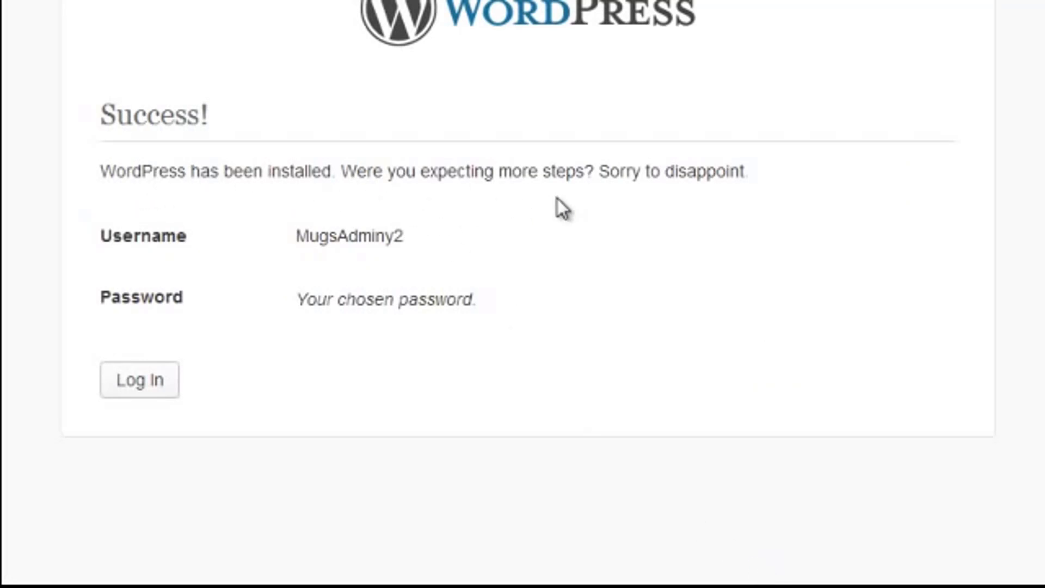
click(142, 380)
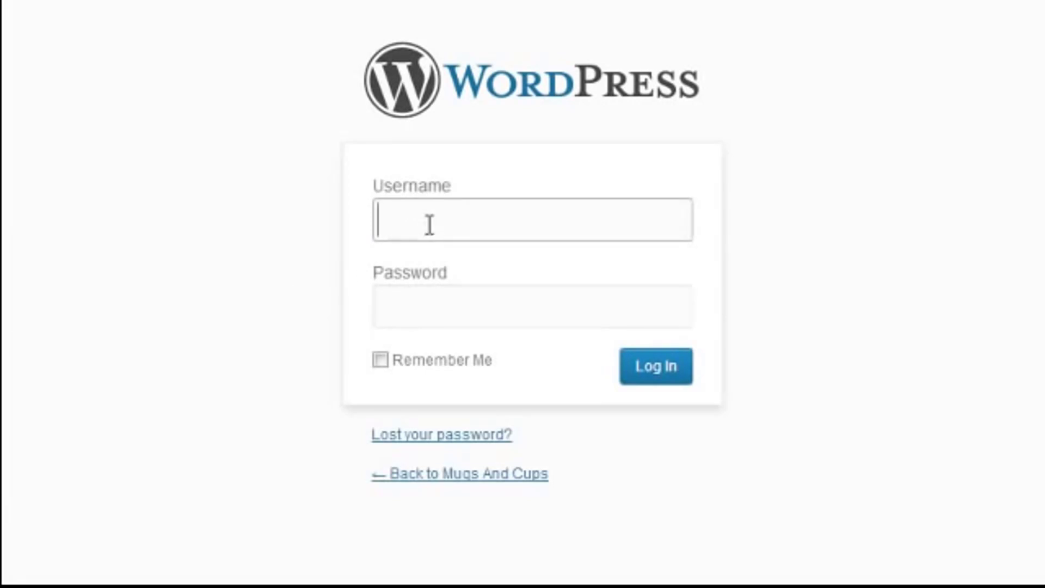
Log in with the new admin username and password and scroll through the Dashboard.
key(ctrl+v)
click(428, 312)
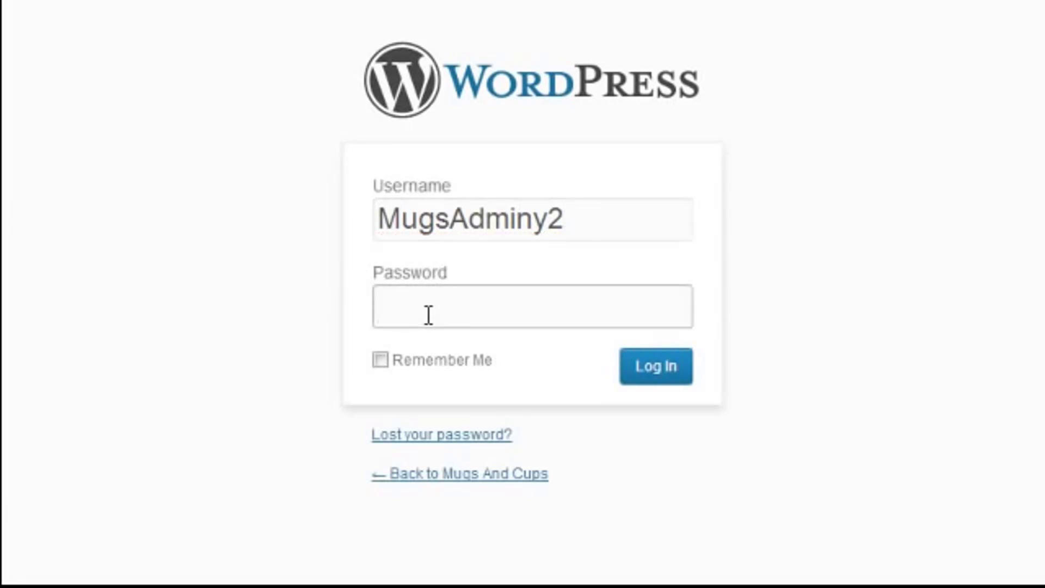
text(•••••••••••)
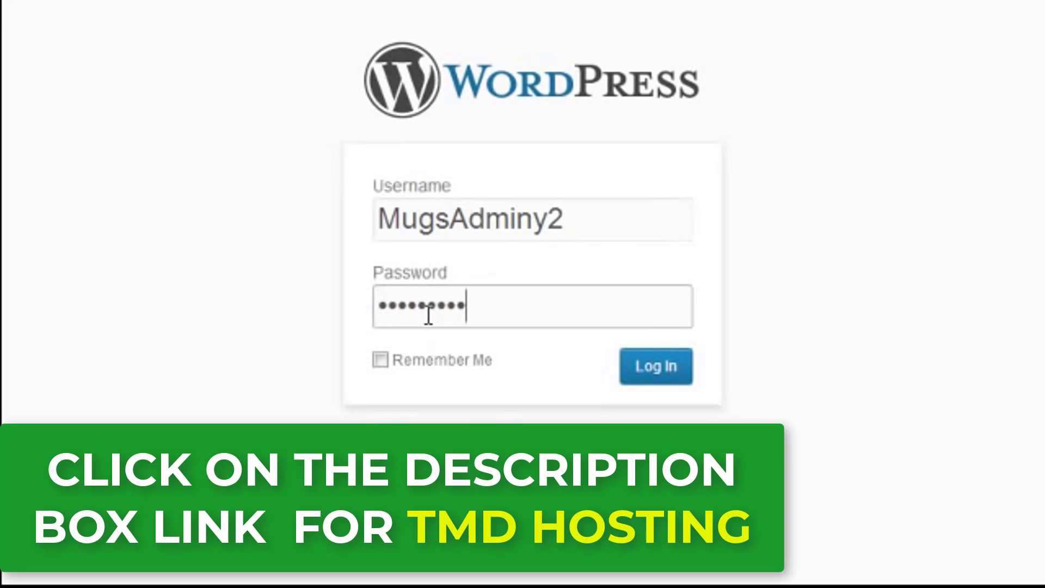
click(658, 371)
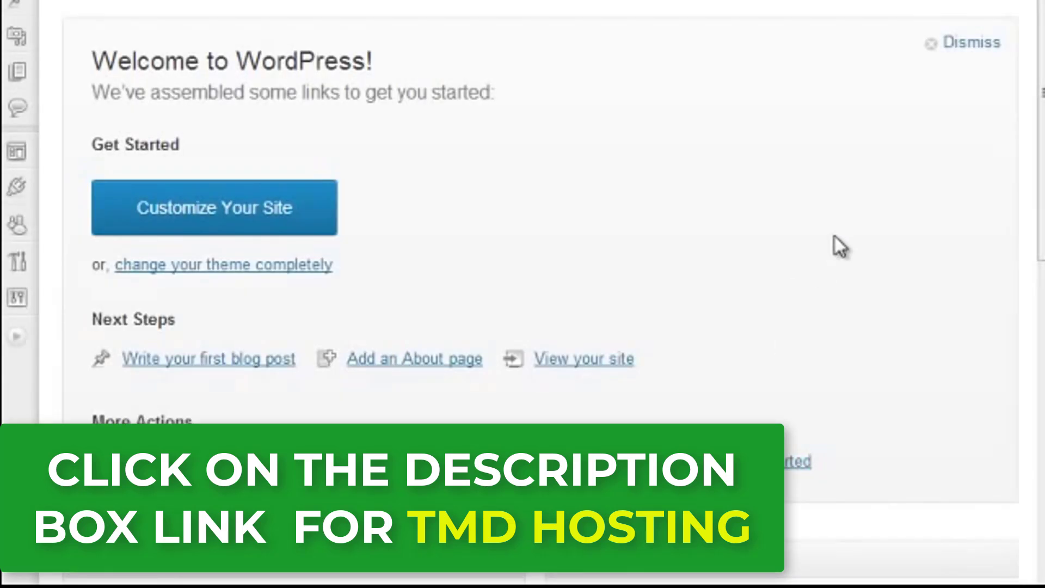
scroll(1022, 113, down, 3)
scroll(553, 294, down, 5)
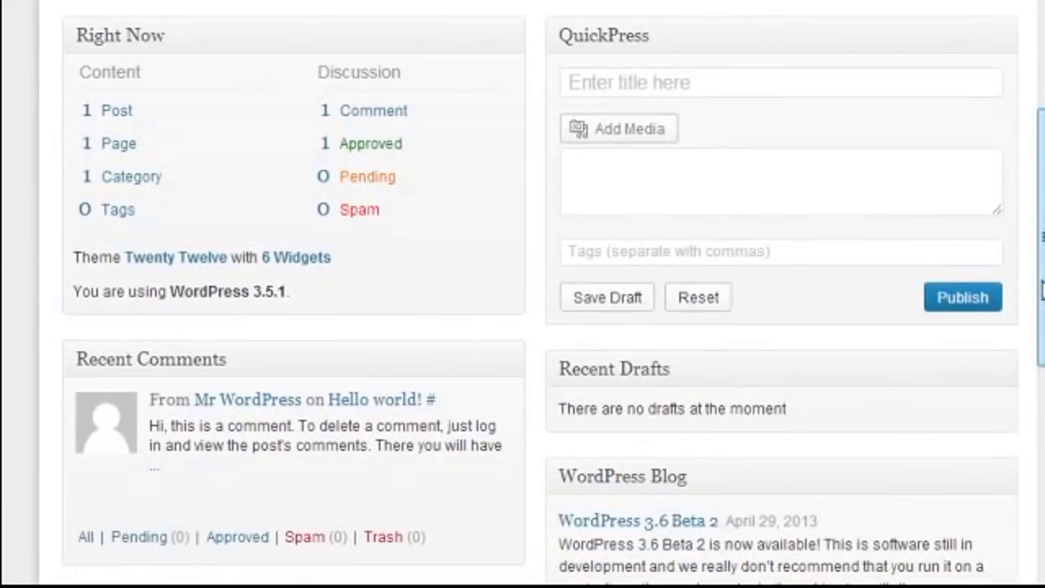
drag(1041, 289, 1041, 103)
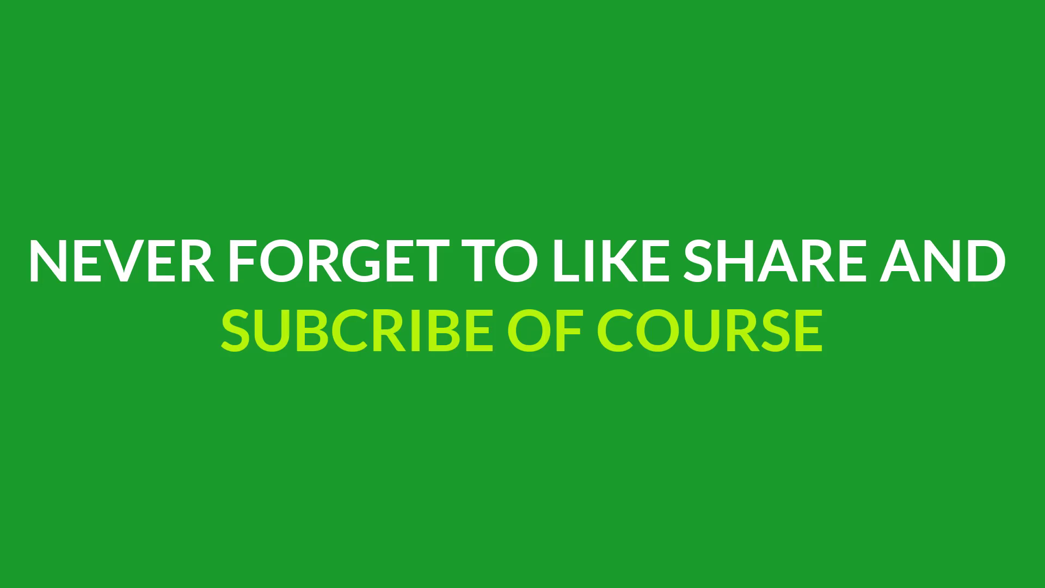